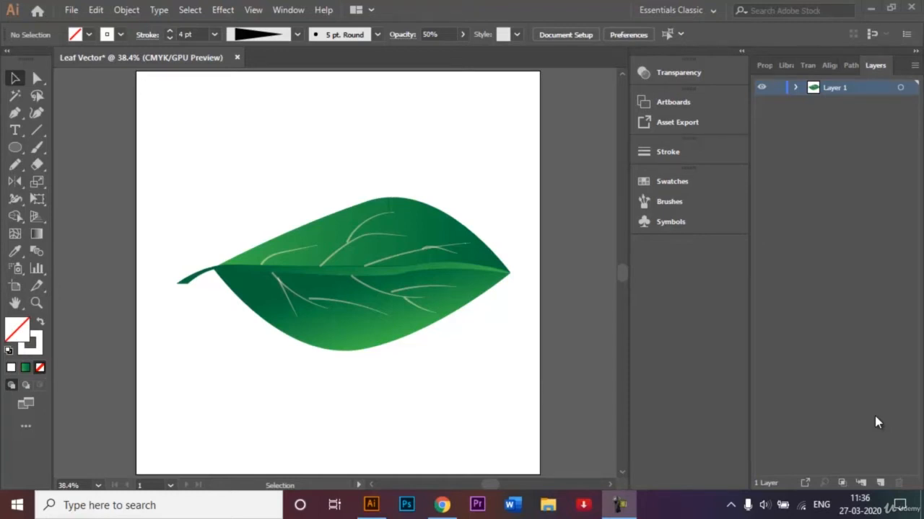
# Step: Create a new 1000 x 1000 px document named "Leaf vector"
pyautogui.click(72, 10)
pyautogui.click(72, 10)
pyautogui.click(71, 10)
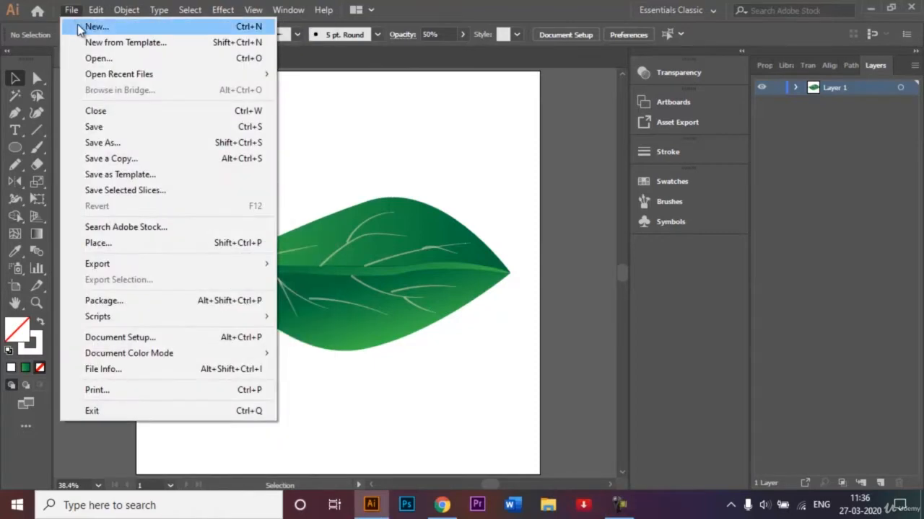
pyautogui.click(78, 27)
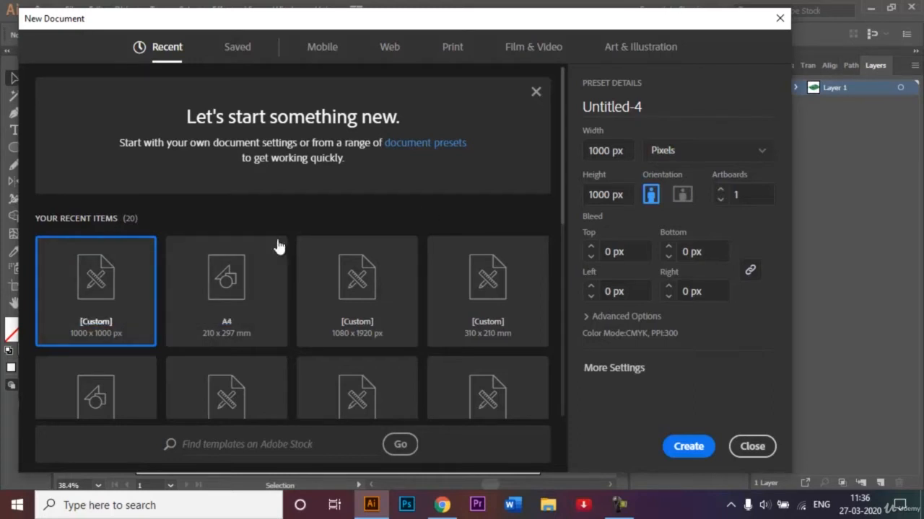
pyautogui.tripleClick(674, 103)
pyautogui.press('BackSpace')
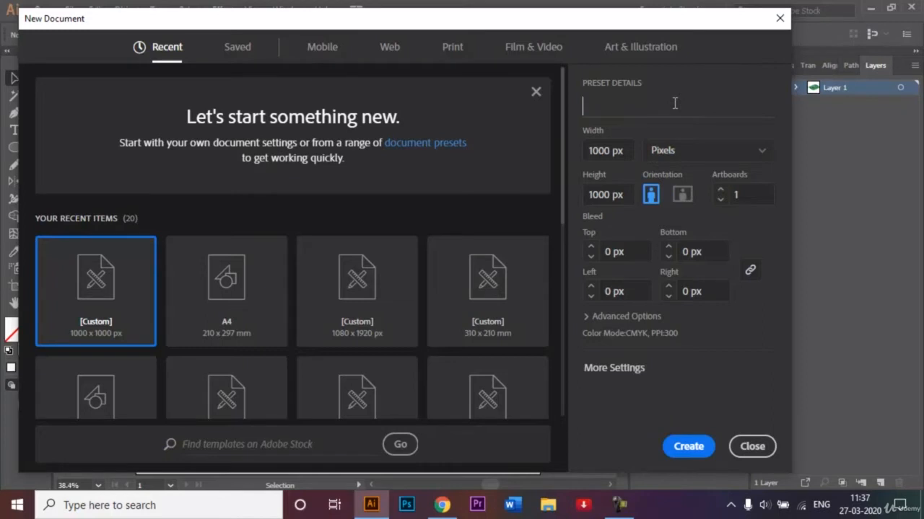
pyautogui.write('Leaf vect')
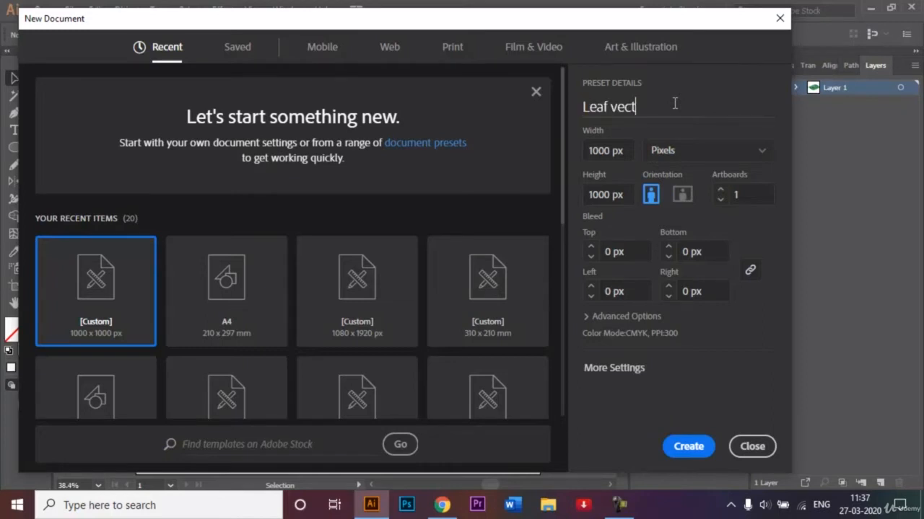
pyautogui.write('or')
pyautogui.scroll(-1, 564, 139)
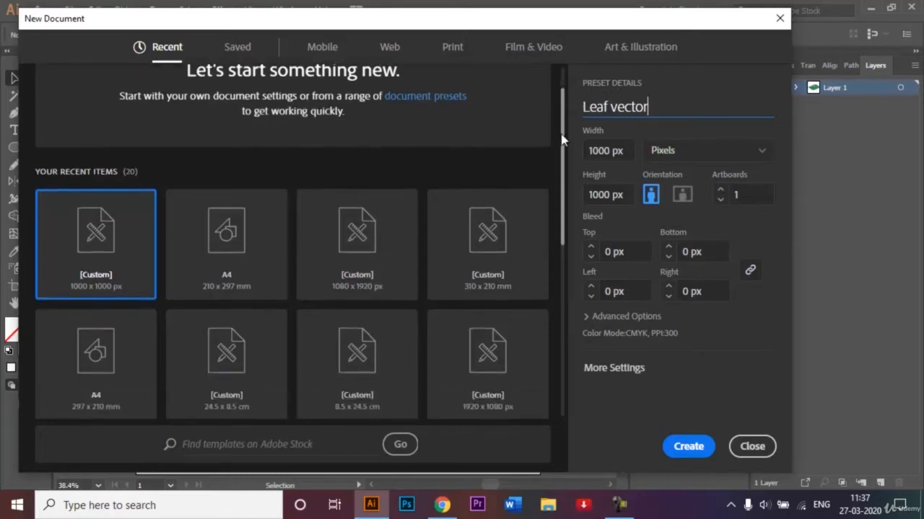
pyautogui.scroll(-3, 564, 139)
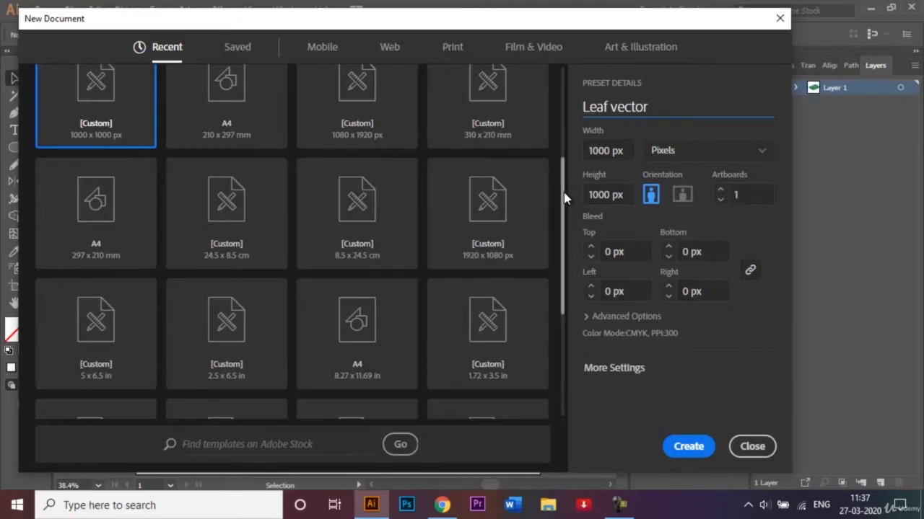
pyautogui.moveTo(563, 193); pyautogui.dragTo(572, 92)
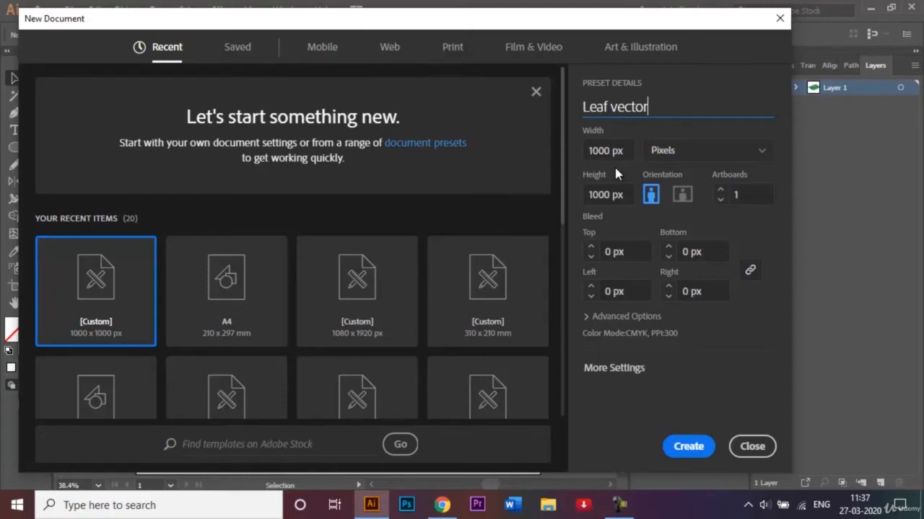
pyautogui.press('Return')
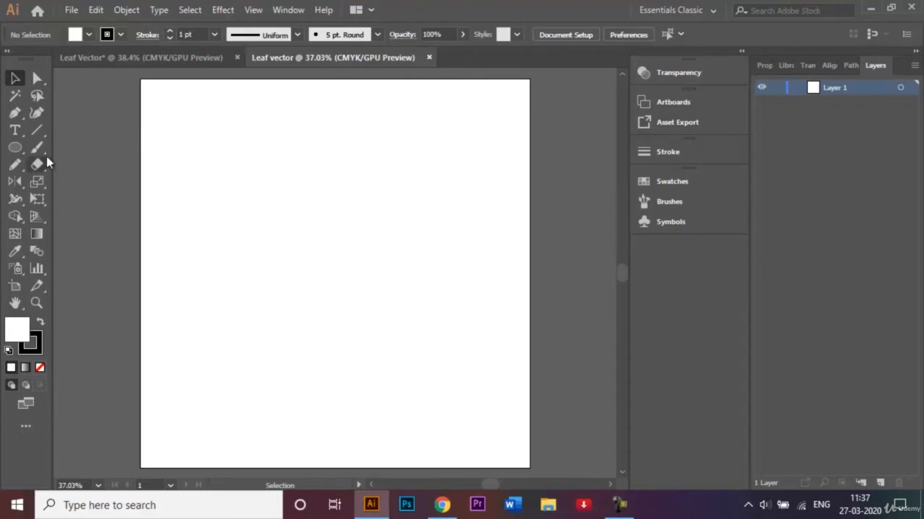
# Step: Draw a wide horizontal ellipse with no fill and a black outline across the middle of the artboard
pyautogui.click(16, 149)
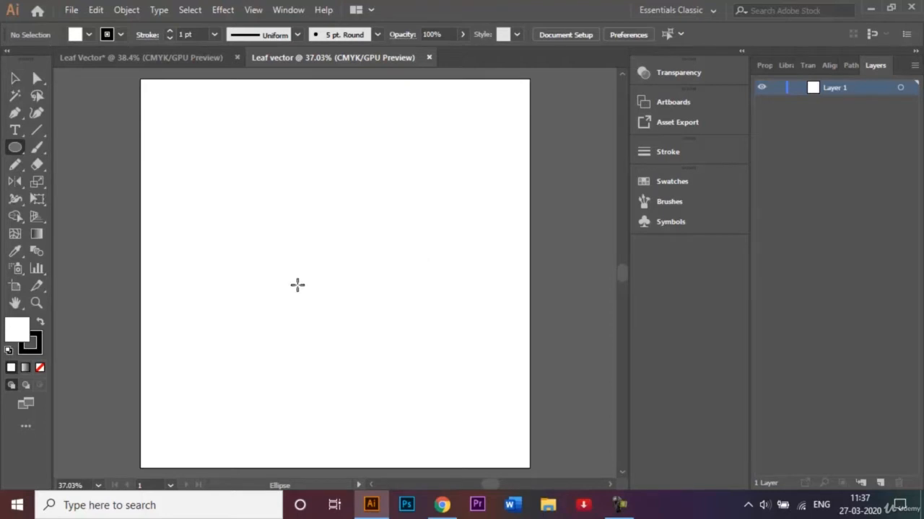
pyautogui.click(39, 368)
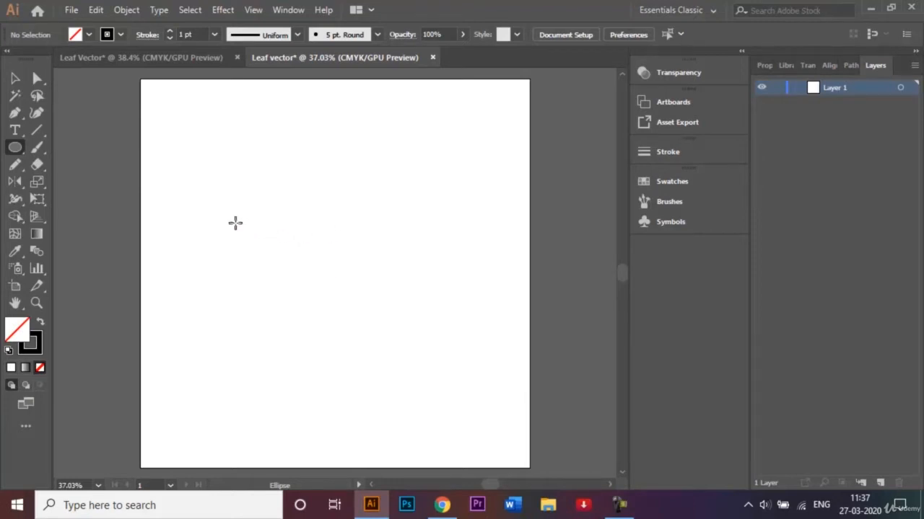
pyautogui.moveTo(207, 214); pyautogui.dragTo(475, 324)
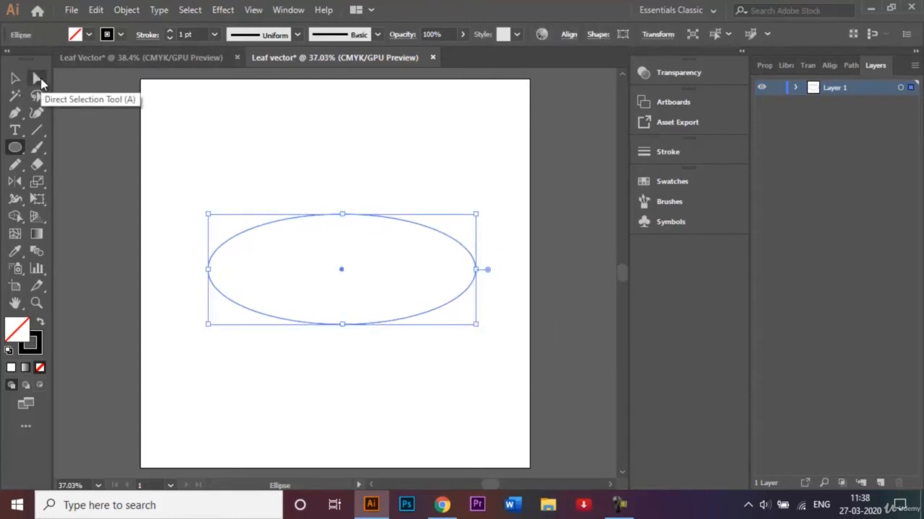
# Step: Convert the ellipse's left and right end anchor points to corners to form pointed leaf tips
pyautogui.click(38, 78)
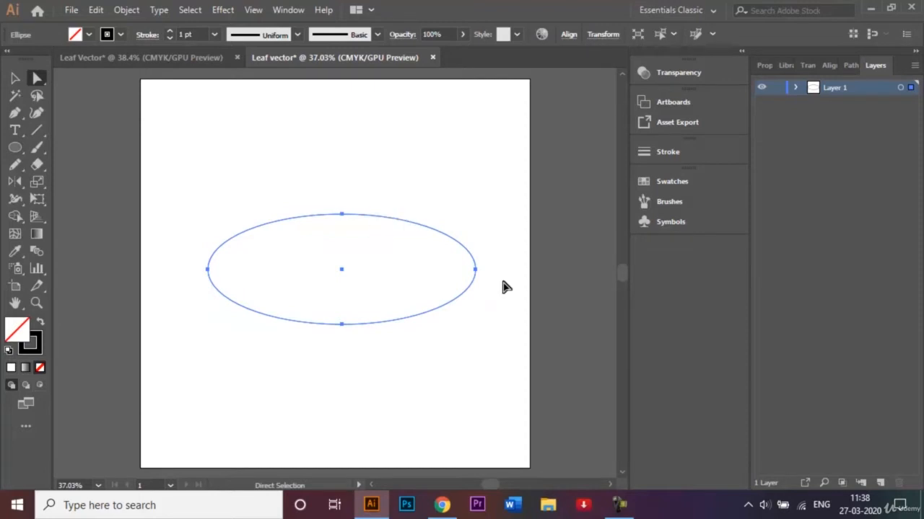
pyautogui.click(475, 273)
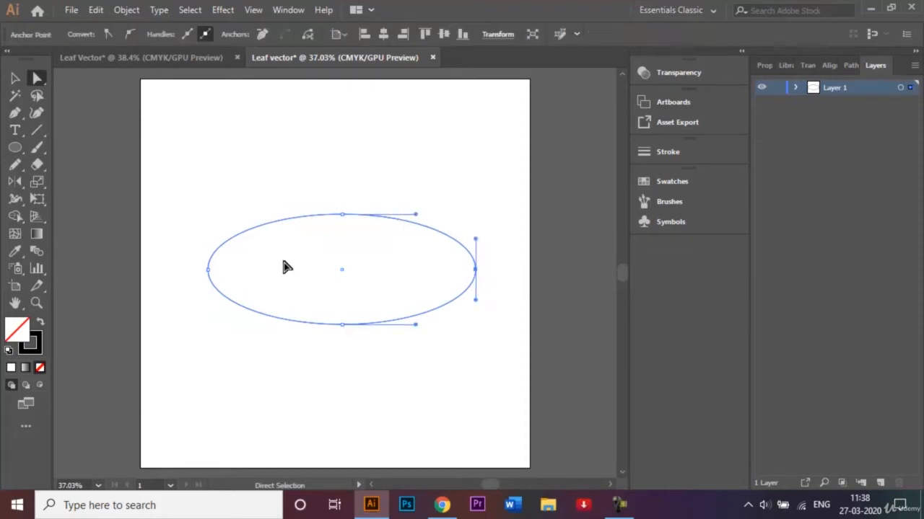
pyautogui.click(208, 272)
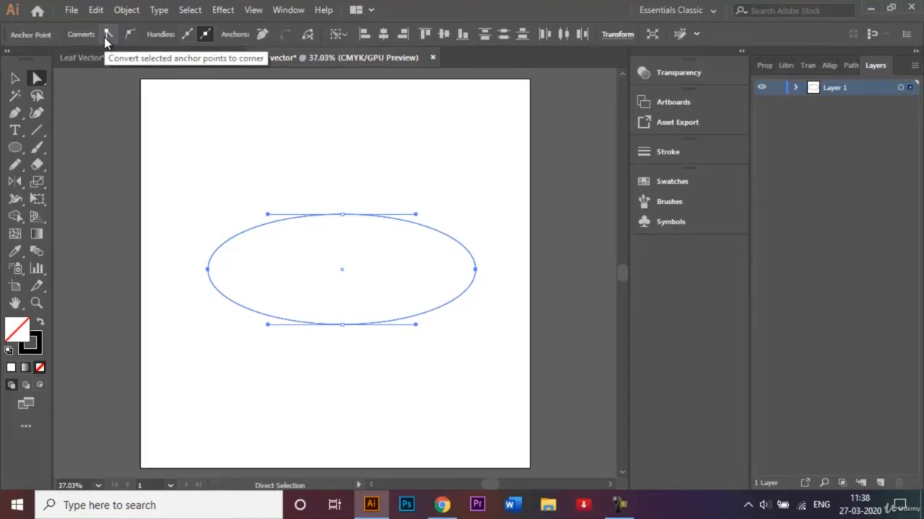
pyautogui.click(105, 38)
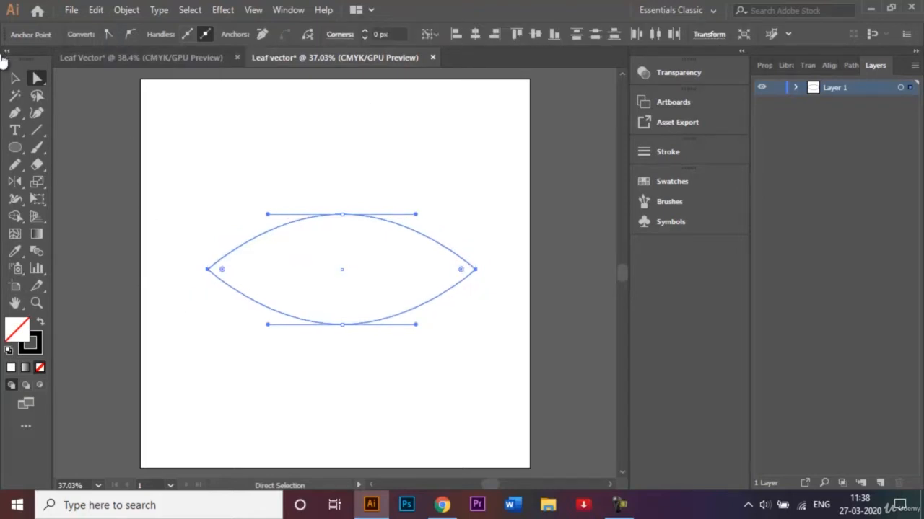
# Step: Raise the leaf outline's upper middle anchor slightly and tilt the right-hand direction handles of the upper and lower middle anchors downward
pyautogui.moveTo(342, 215); pyautogui.dragTo(343, 202)
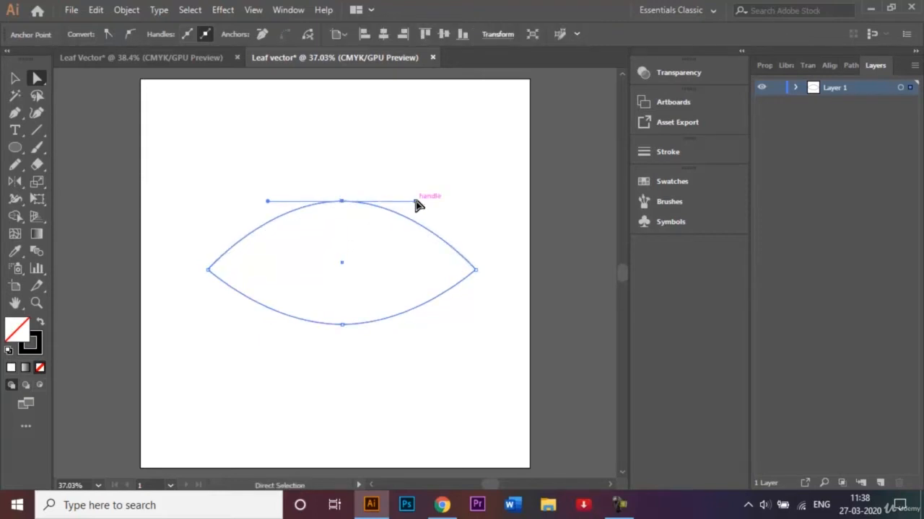
pyautogui.moveTo(416, 203); pyautogui.dragTo(421, 242)
pyautogui.click(344, 326)
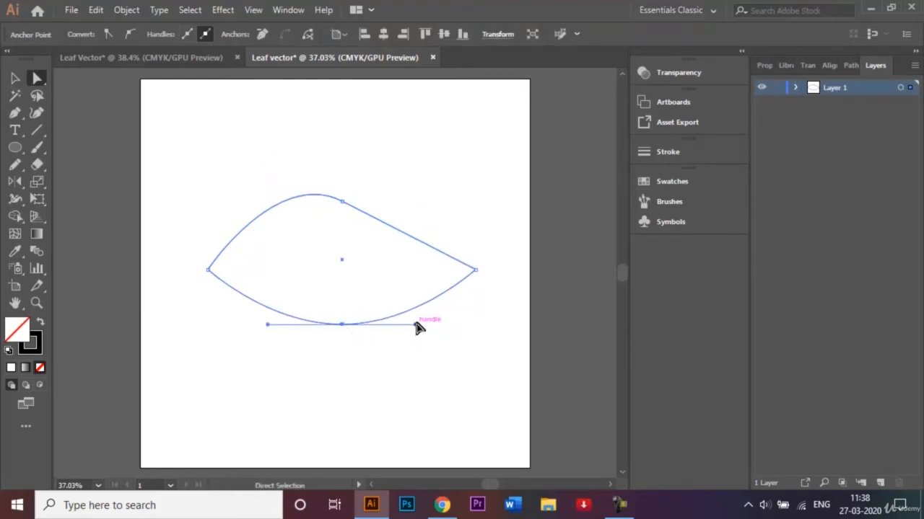
pyautogui.moveTo(416, 326); pyautogui.dragTo(422, 357)
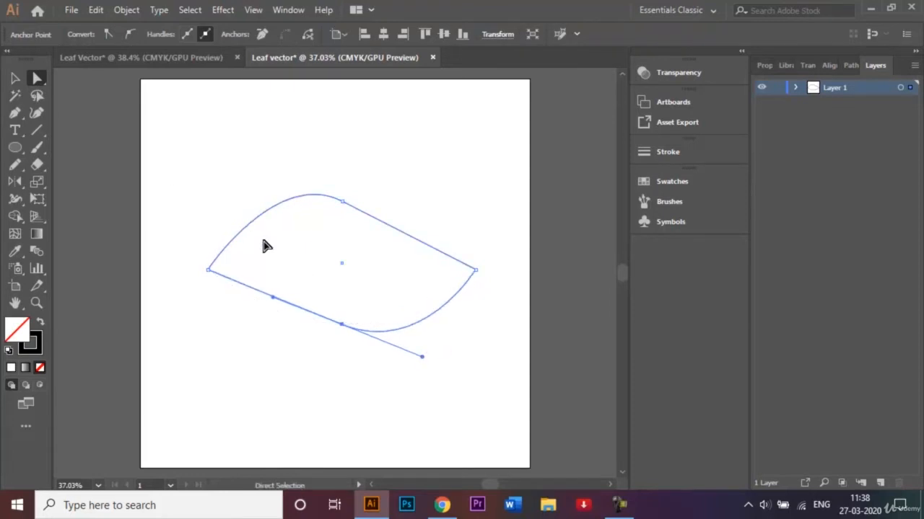
# Step: Lower the left-hand direction handles of the upper and lower middle anchors to round the leaf's edges, and deselect the outline
pyautogui.click(342, 203)
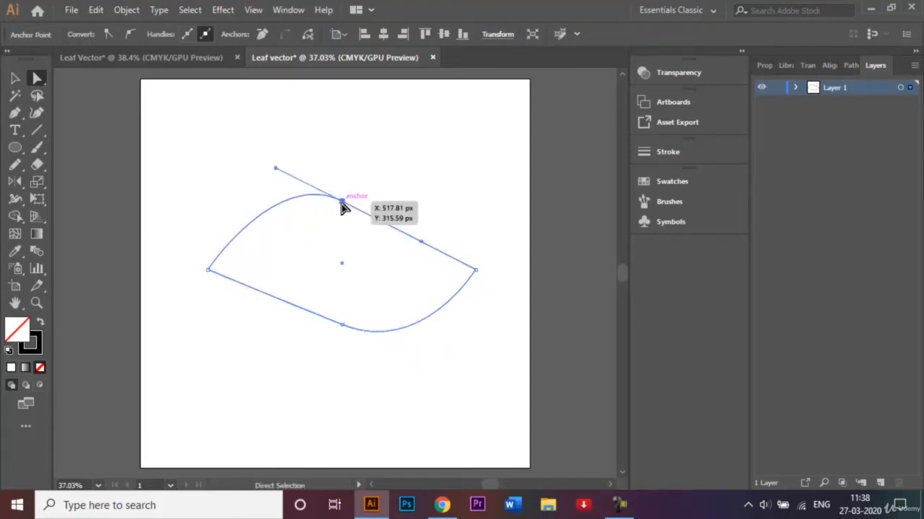
pyautogui.moveTo(275, 169); pyautogui.dragTo(269, 183)
pyautogui.click(342, 325)
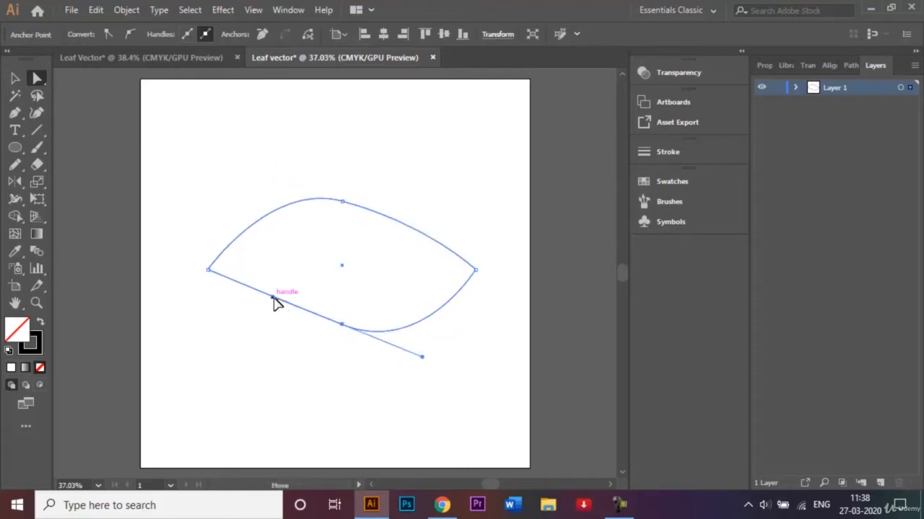
pyautogui.moveTo(275, 299); pyautogui.dragTo(273, 315)
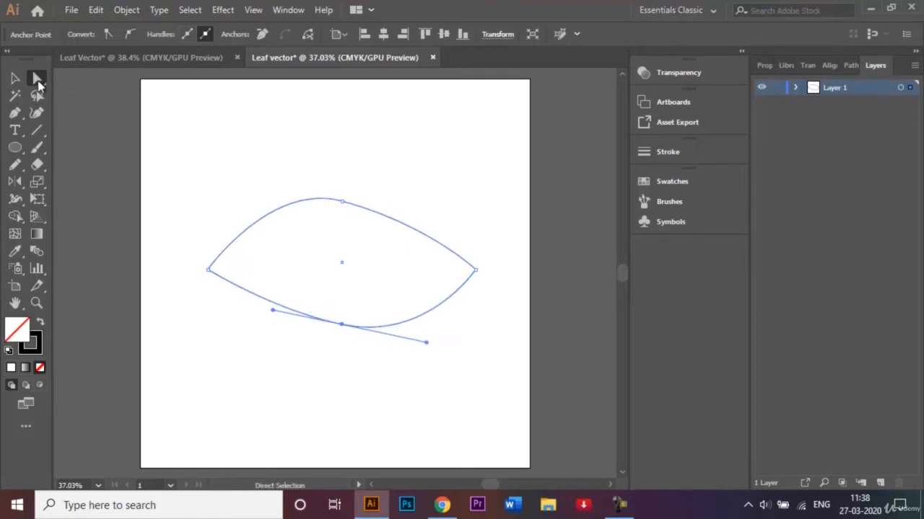
pyautogui.click(15, 78)
pyautogui.click(214, 158)
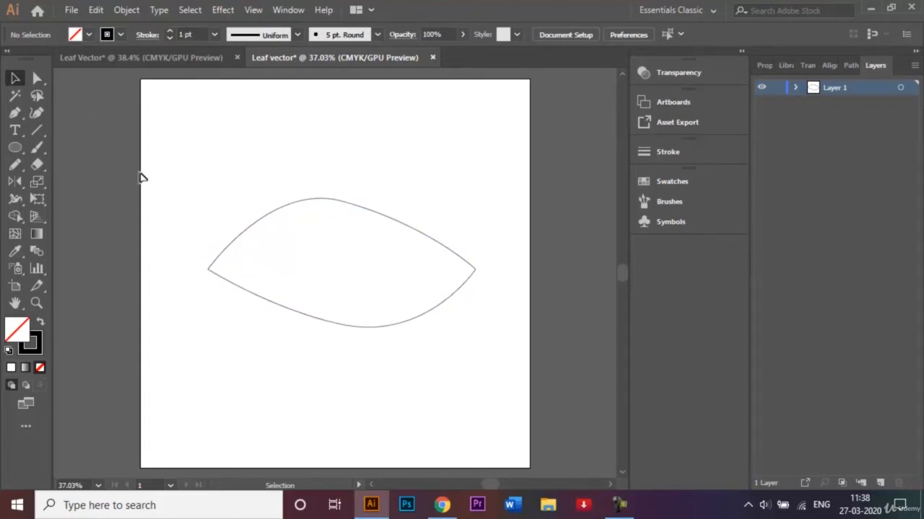
# Step: Set up the Pen tool with a dark green fill and no stroke
pyautogui.click(16, 114)
pyautogui.click(89, 37)
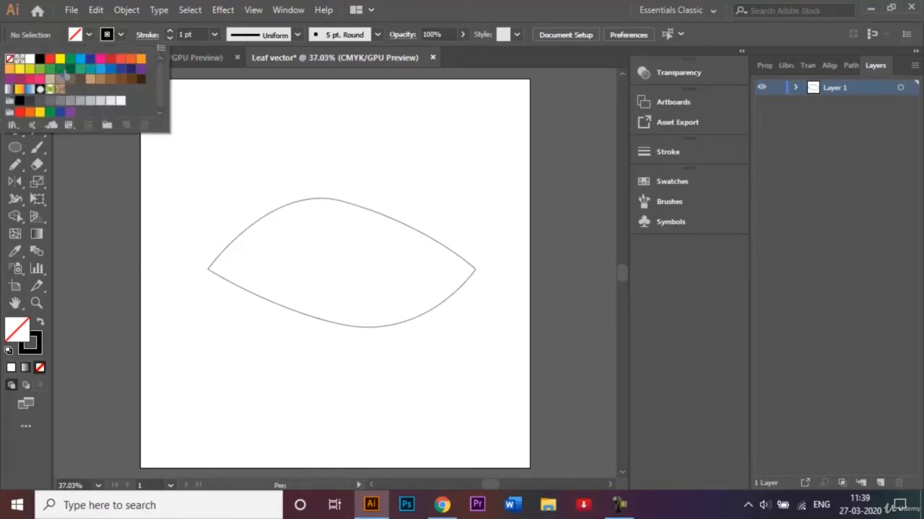
pyautogui.click(70, 69)
pyautogui.click(117, 34)
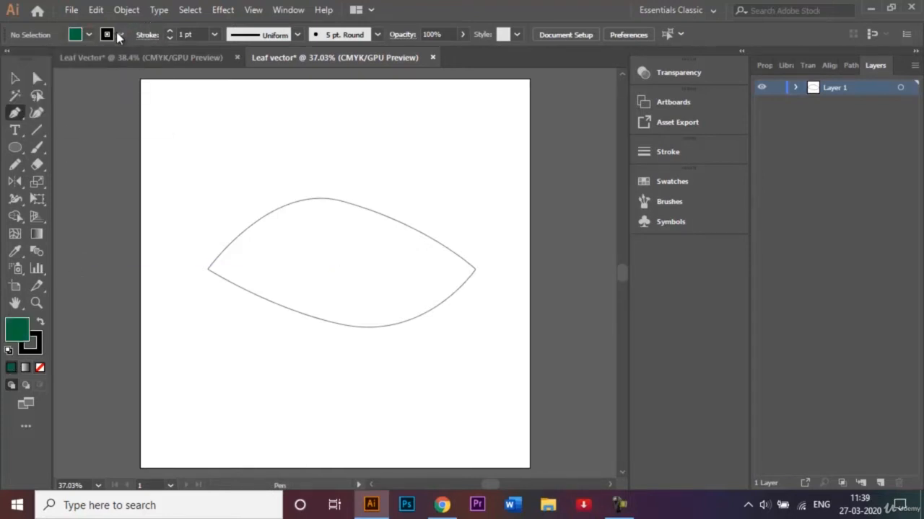
pyautogui.click(120, 35)
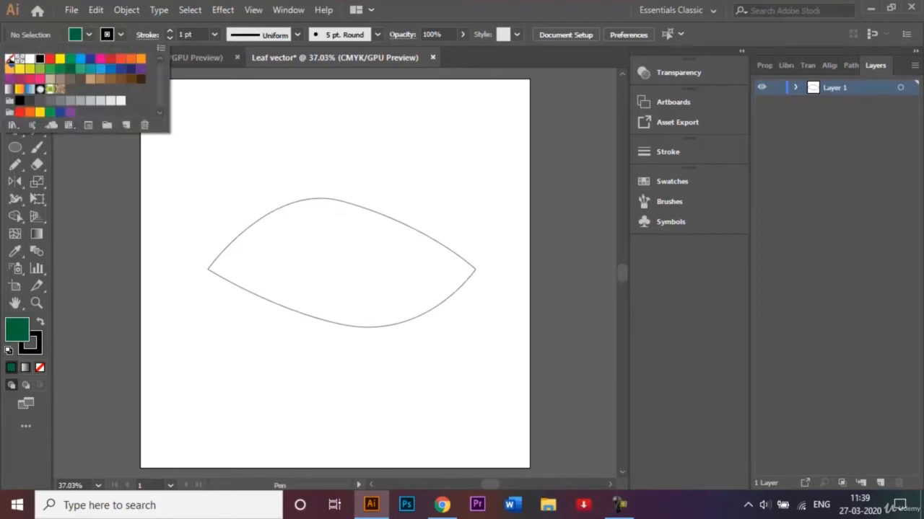
pyautogui.click(10, 58)
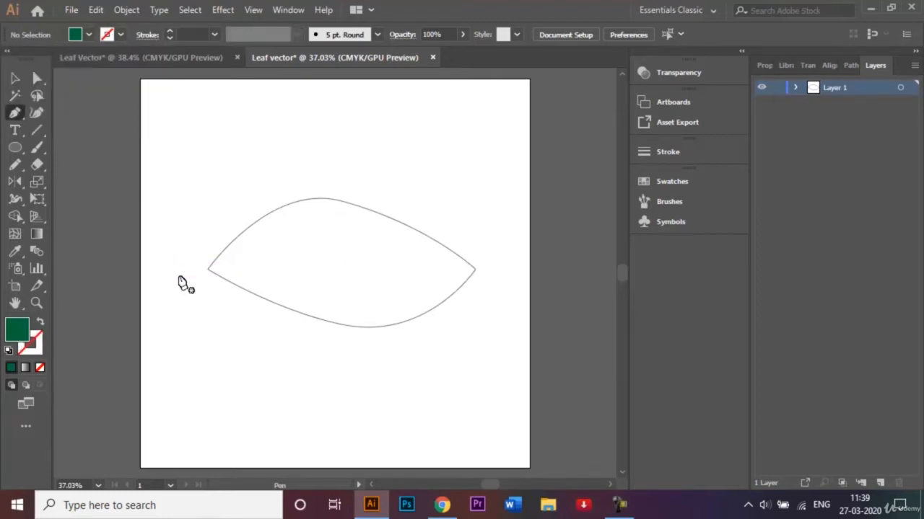
# Step: Draw a thin, closed, curved midrib shape through the leaf with the Pen tool, extending beyond both leaf tips
pyautogui.moveTo(208, 269); pyautogui.dragTo(236, 264)
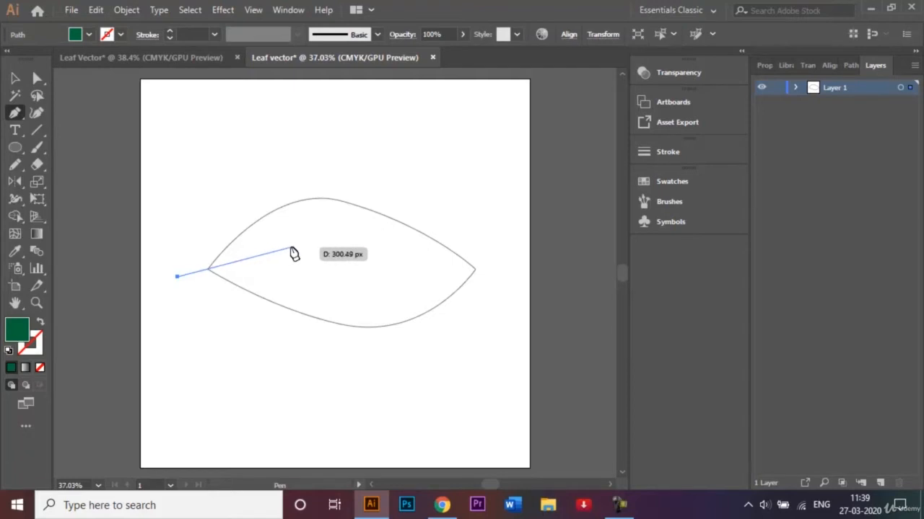
pyautogui.moveTo(291, 248); pyautogui.dragTo(323, 247)
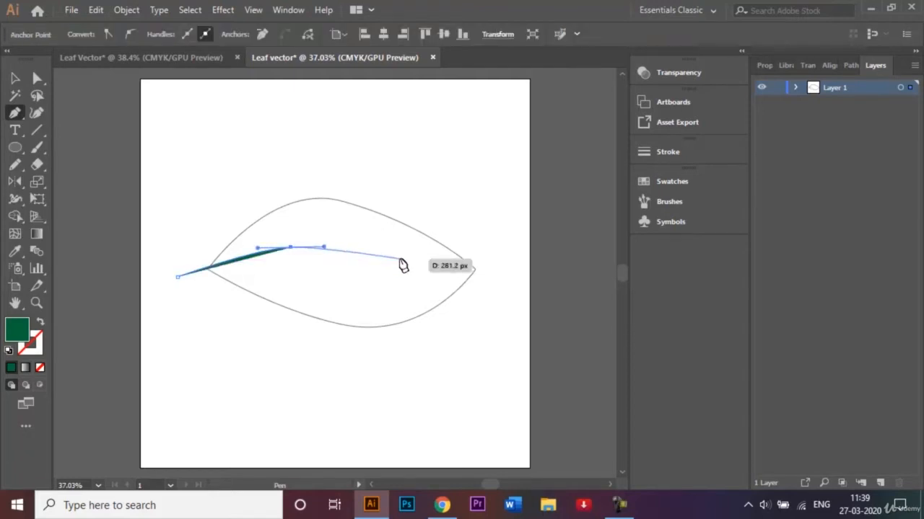
pyautogui.moveTo(410, 262); pyautogui.dragTo(434, 279)
pyautogui.click(429, 272)
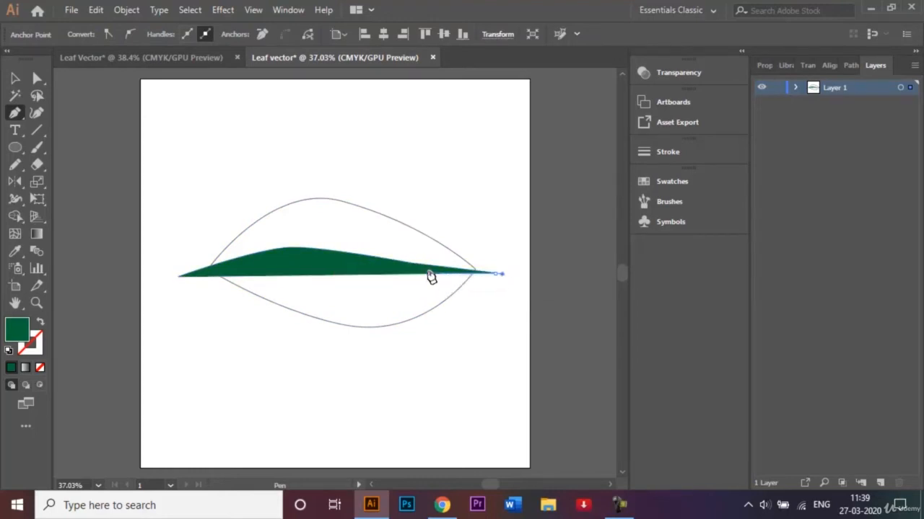
pyautogui.moveTo(377, 269); pyautogui.dragTo(267, 255)
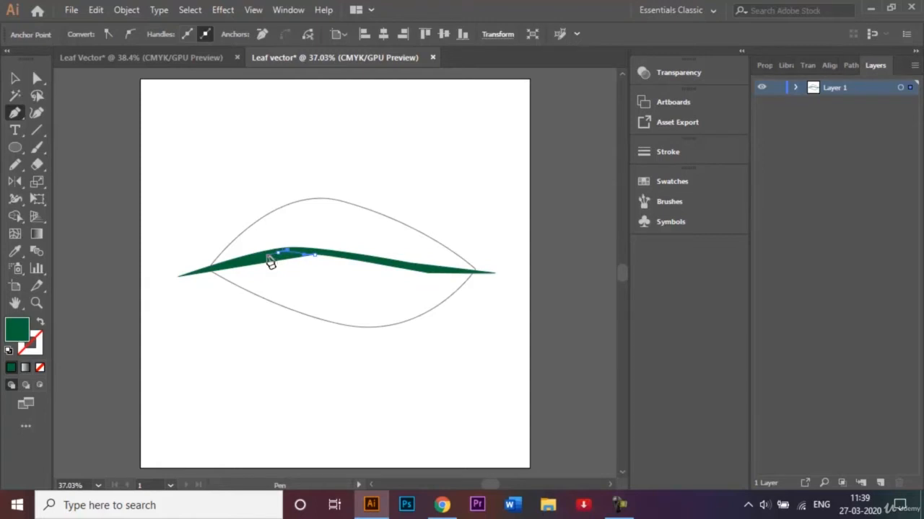
pyautogui.click(179, 278)
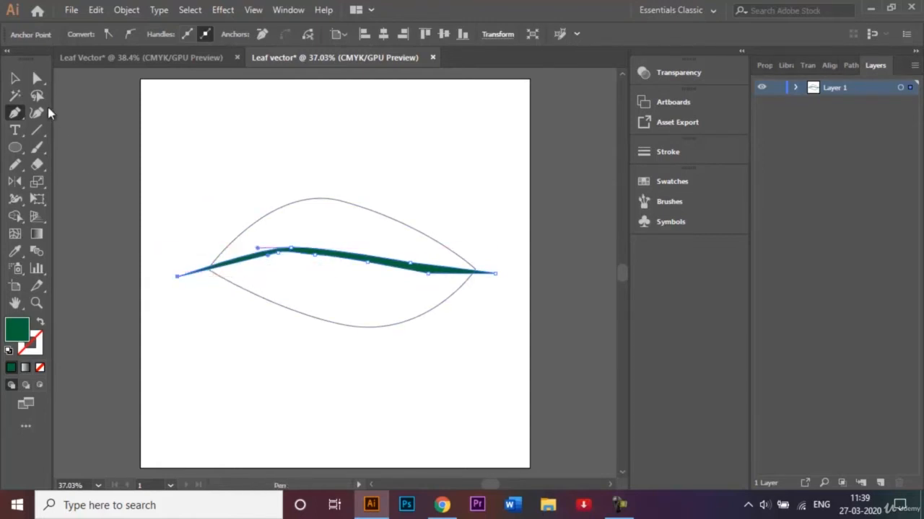
# Step: Move the green midrib shape into the empty area above the leaf outline and deselect it
pyautogui.click(16, 80)
pyautogui.click(320, 169)
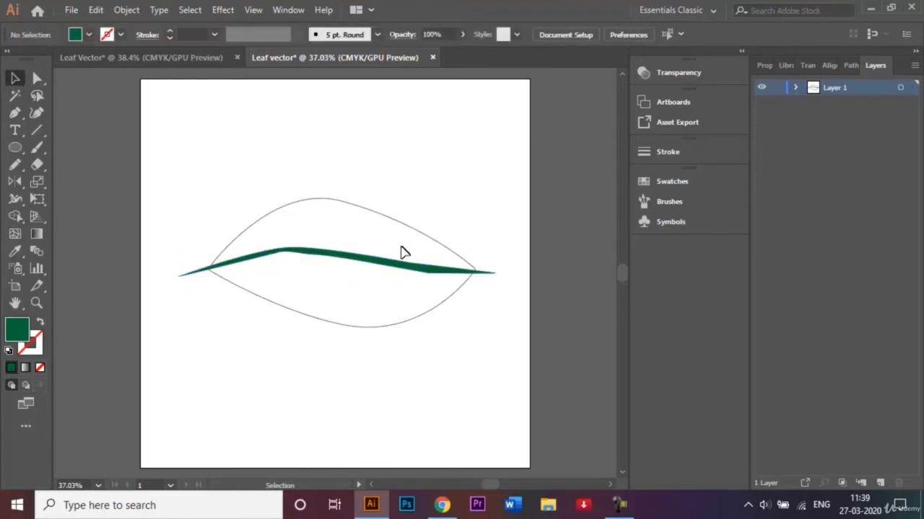
pyautogui.moveTo(388, 268); pyautogui.dragTo(378, 175)
pyautogui.click(452, 228)
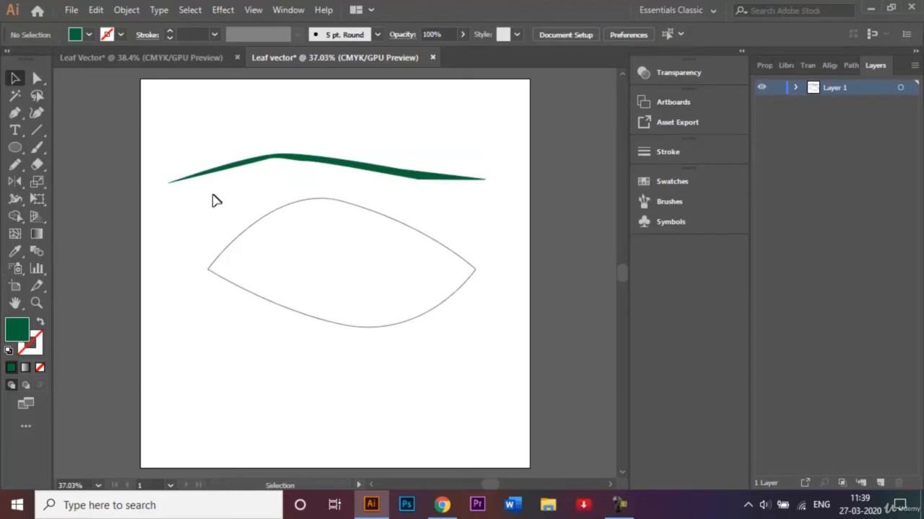
# Step: Draw a nearly horizontal Pencil line through the leaf past both tips, with a dark green stroke and no fill
pyautogui.click(38, 131)
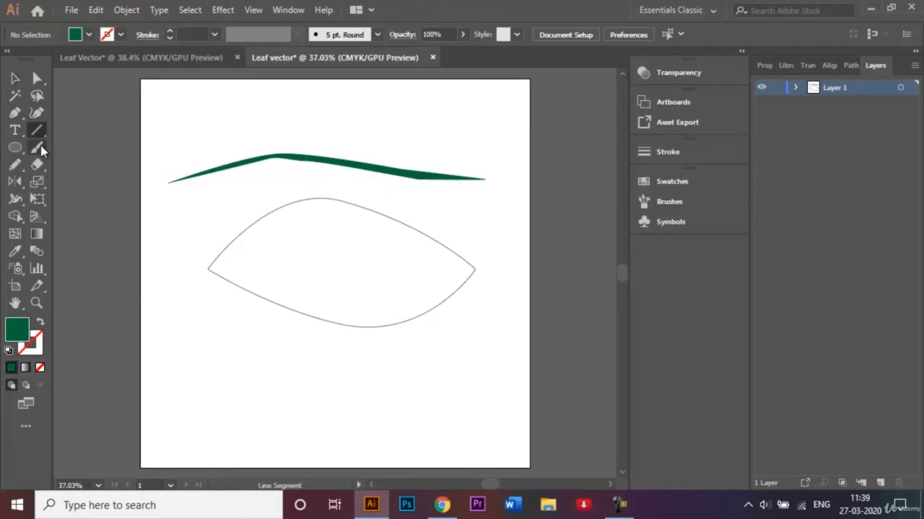
pyautogui.click(15, 164)
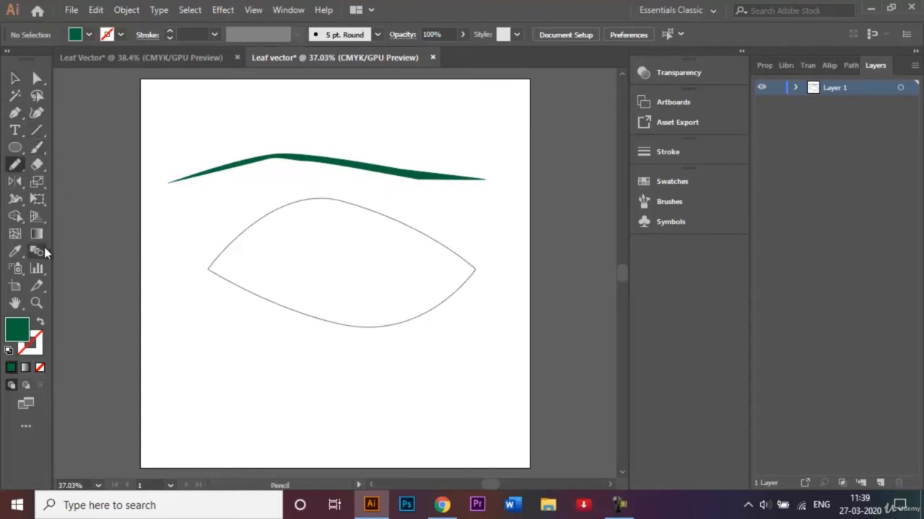
pyautogui.moveTo(175, 280); pyautogui.dragTo(274, 263)
pyautogui.moveTo(342, 261); pyautogui.dragTo(503, 271)
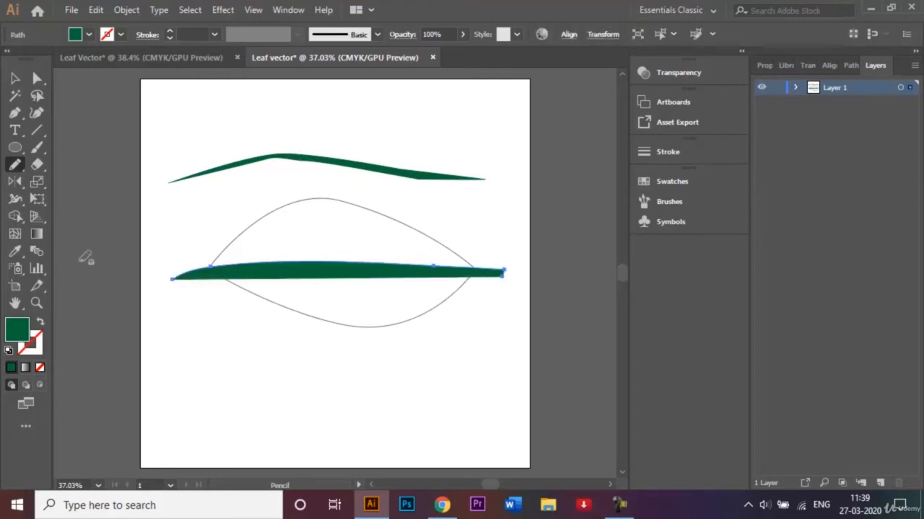
pyautogui.click(40, 325)
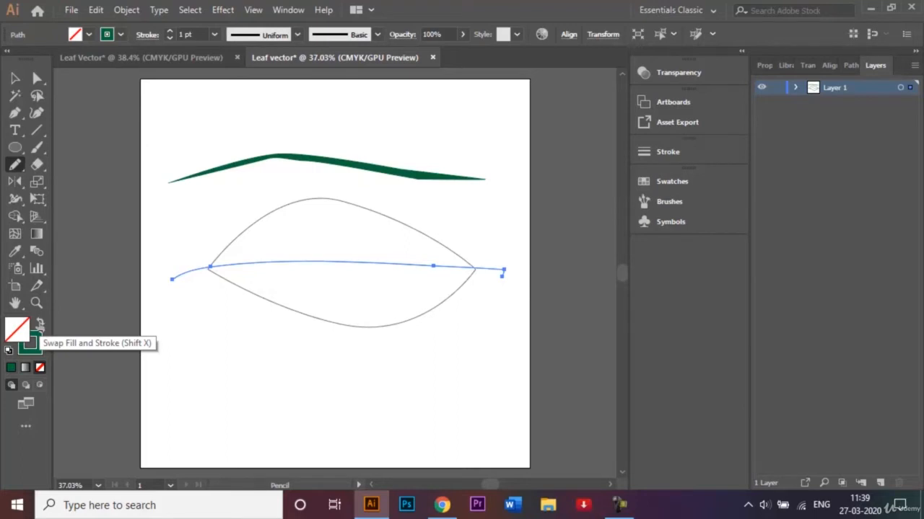
# Step: Divide the leaf outline along the pencil line with the Pathfinder Divide operation, and deselect the result
pyautogui.click(15, 79)
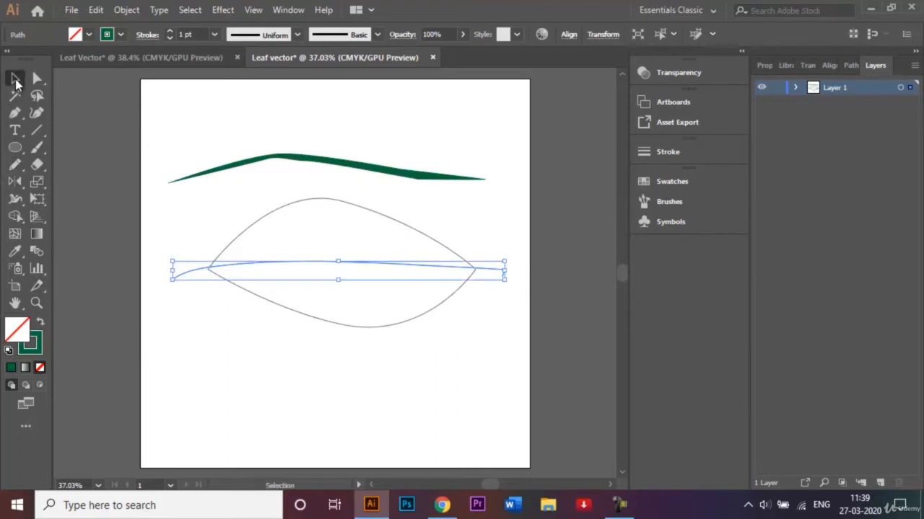
pyautogui.click(228, 201)
pyautogui.moveTo(228, 203); pyautogui.dragTo(402, 342)
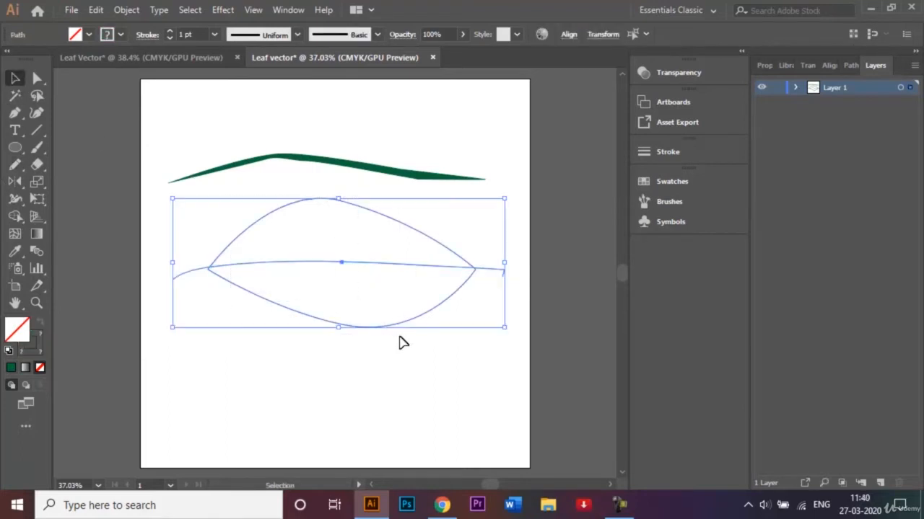
pyautogui.click(853, 64)
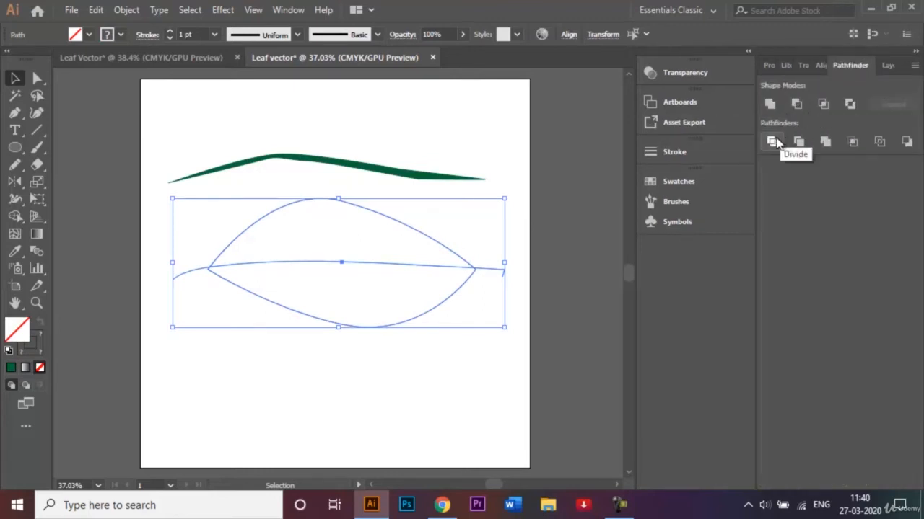
pyautogui.click(772, 141)
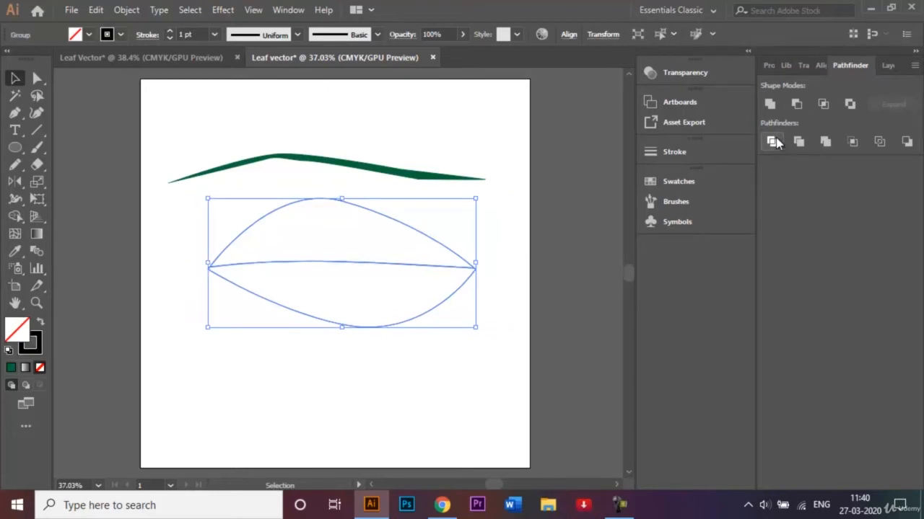
pyautogui.click(500, 199)
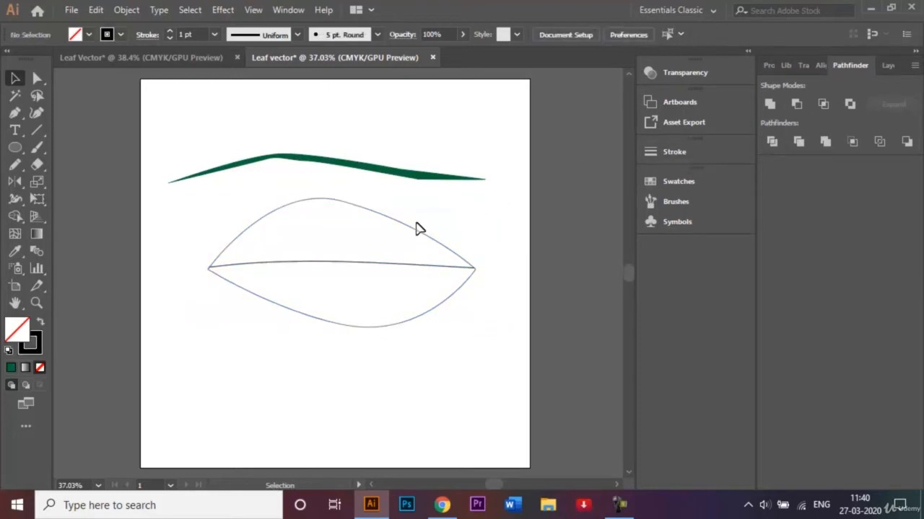
# Step: Move the divided leaf slightly upward, ungroup its two halves, and deselect them
pyautogui.moveTo(412, 233); pyautogui.dragTo(408, 215)
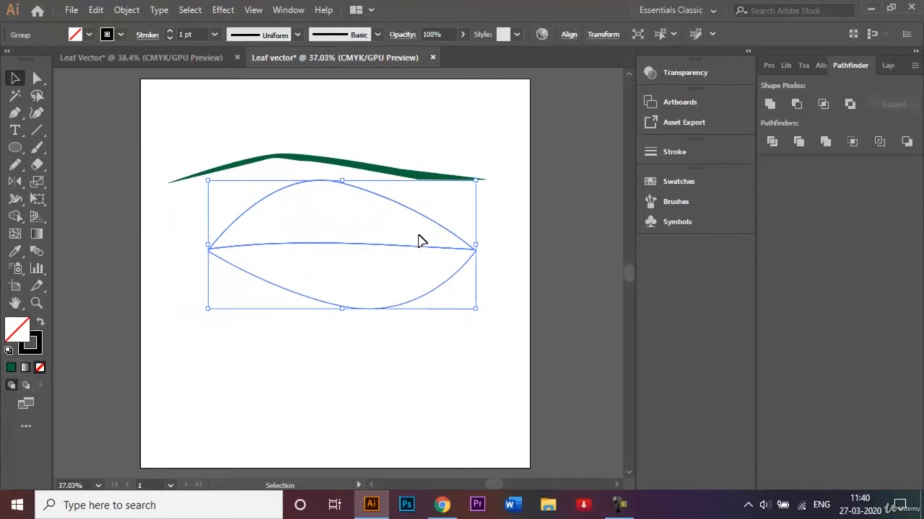
pyautogui.rightClick(385, 282)
pyautogui.click(452, 168)
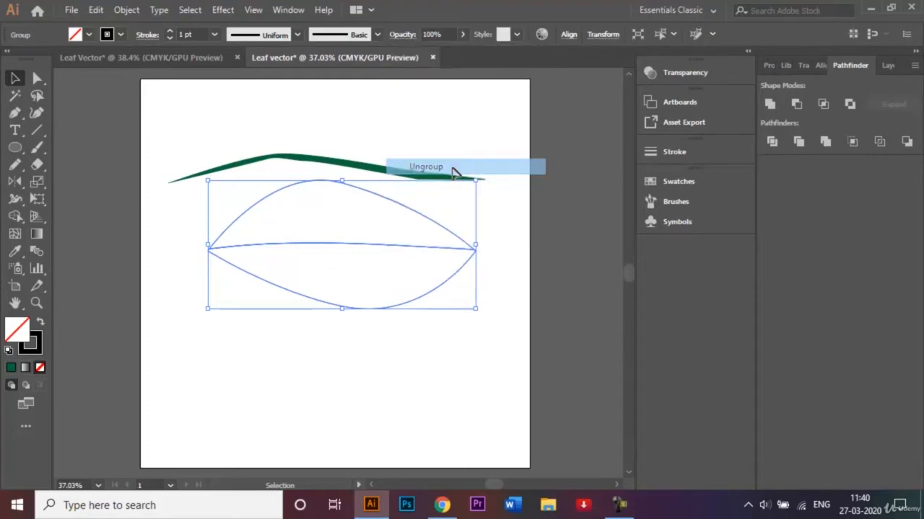
pyautogui.rightClick(452, 353)
pyautogui.click(410, 354)
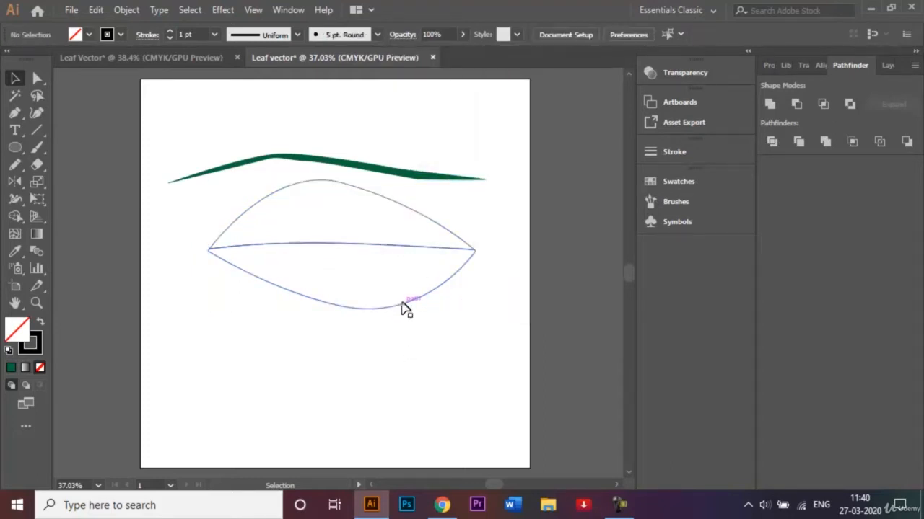
# Step: Move the lower leaf half down to check that it is separate from the upper half, and undo the move
pyautogui.moveTo(404, 309); pyautogui.dragTo(407, 323)
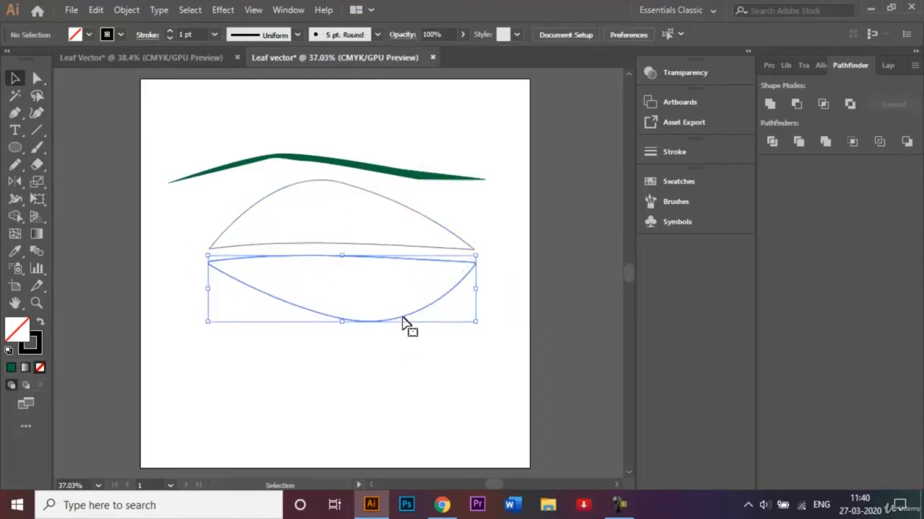
pyautogui.click(516, 260)
pyautogui.rightClick(515, 252)
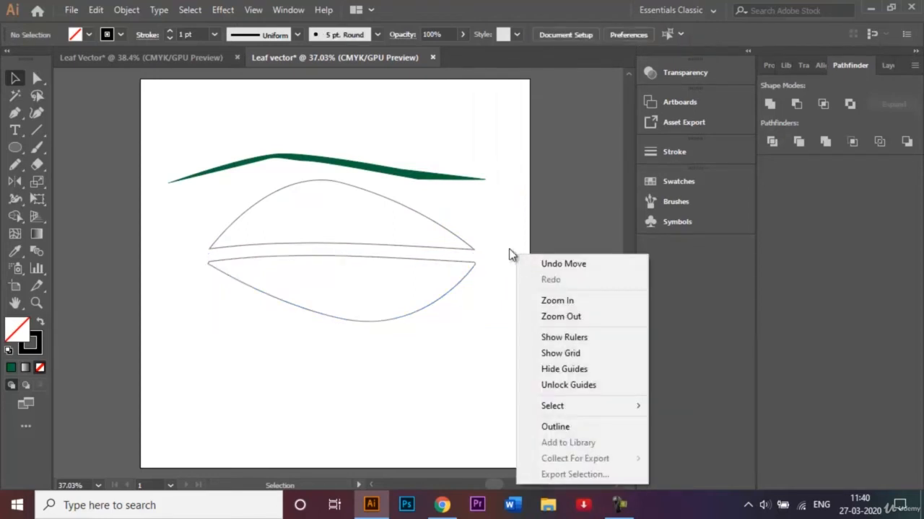
pyautogui.rightClick(508, 247)
pyautogui.click(468, 233)
pyautogui.hotkey('ctrl', 'z')
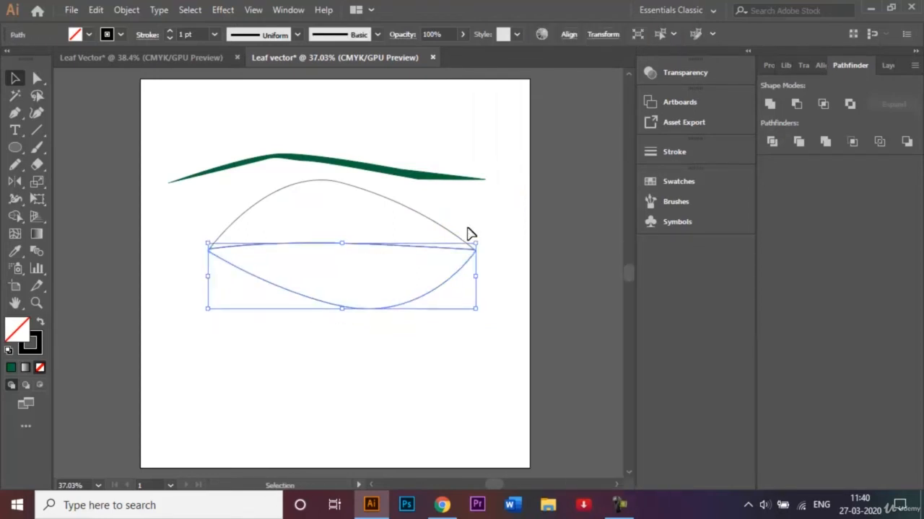
# Step: Fill the upper leaf half with a linear gradient and set its starting color stop to green
pyautogui.click(228, 193)
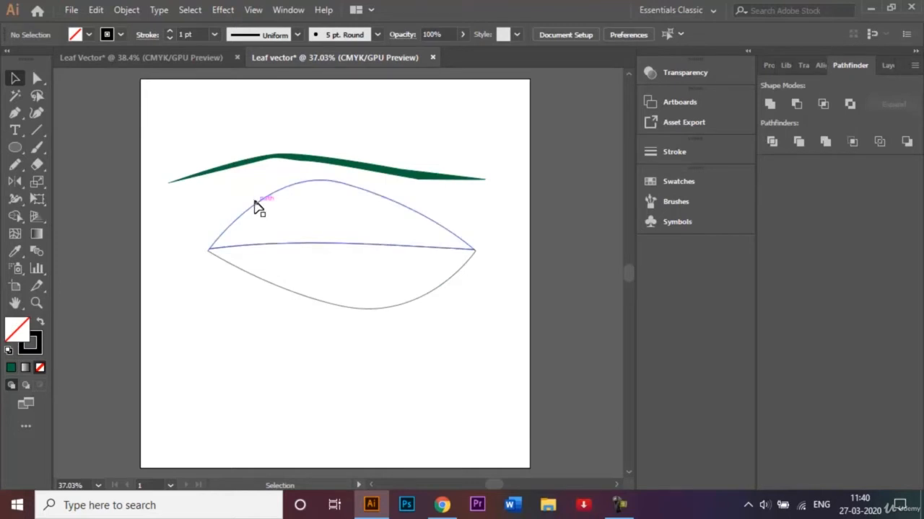
pyautogui.click(258, 205)
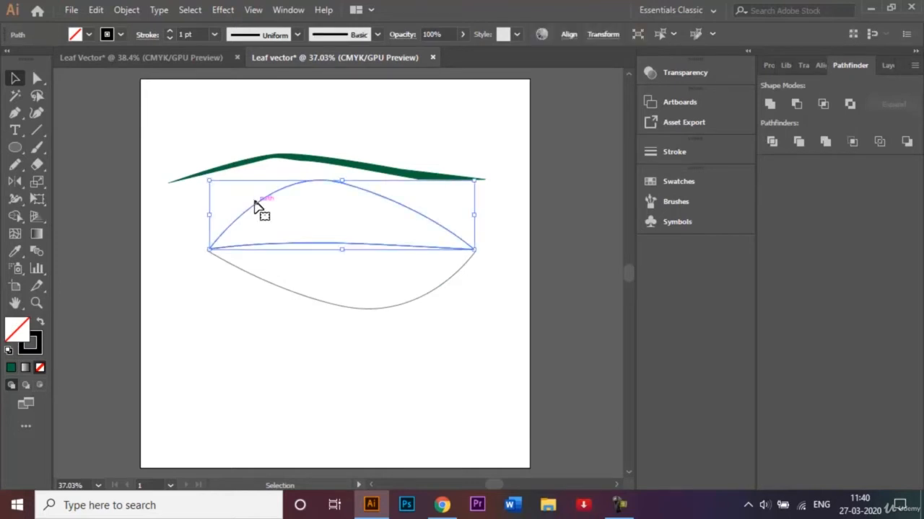
pyautogui.doubleClick(37, 234)
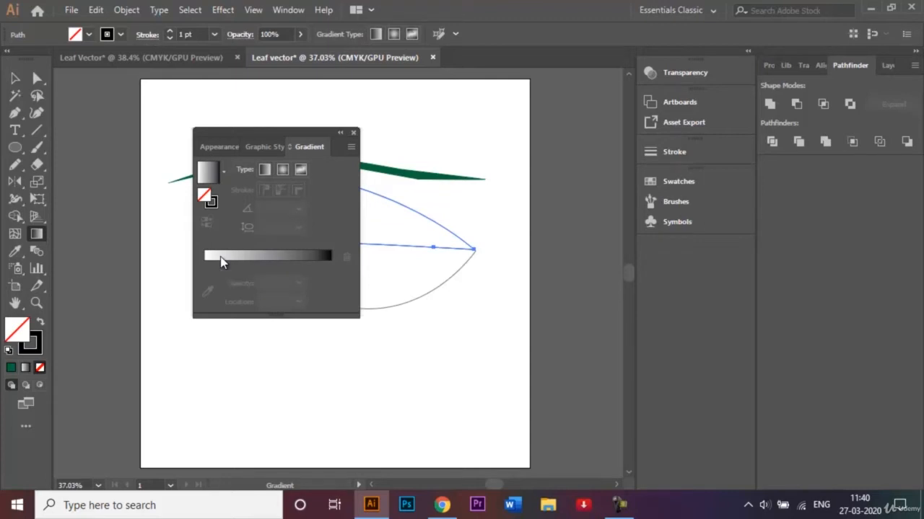
pyautogui.click(221, 257)
pyautogui.doubleClick(204, 266)
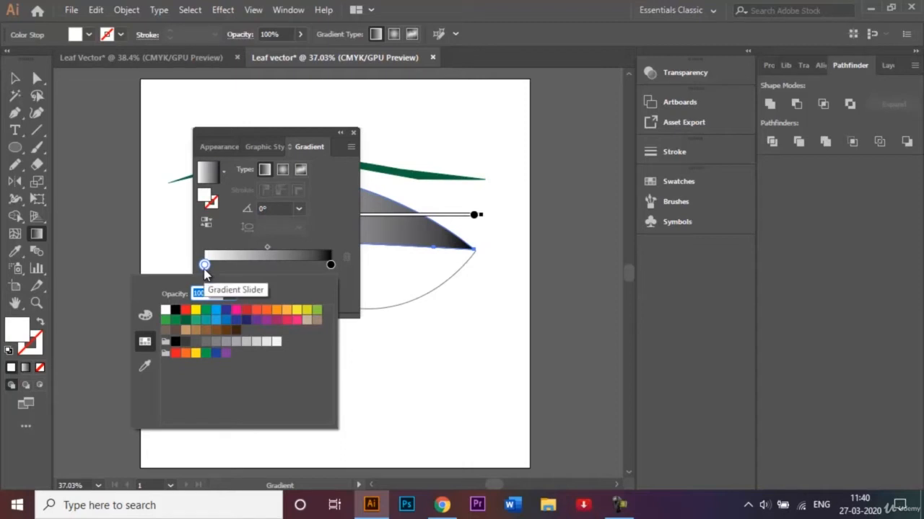
pyautogui.click(166, 321)
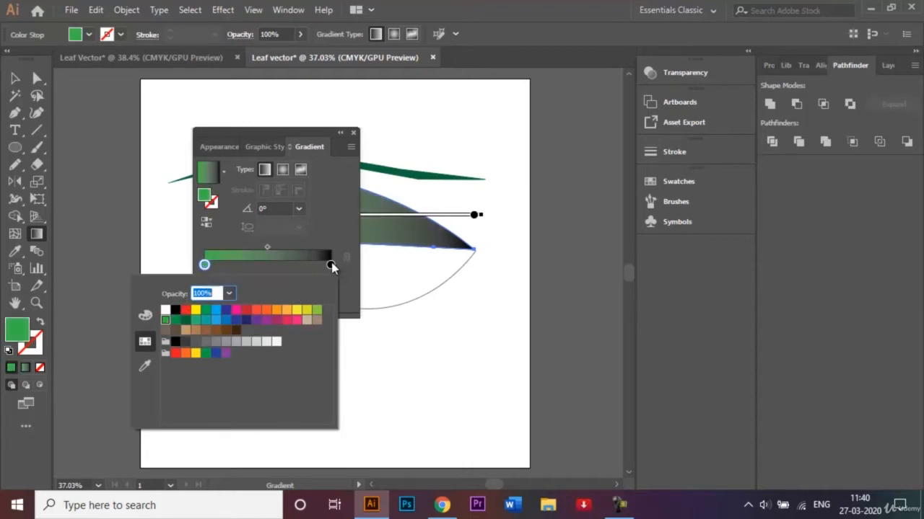
# Step: Set the upper half's gradient to run from green to dark green, close the gradient settings, and deselect the shape
pyautogui.doubleClick(331, 266)
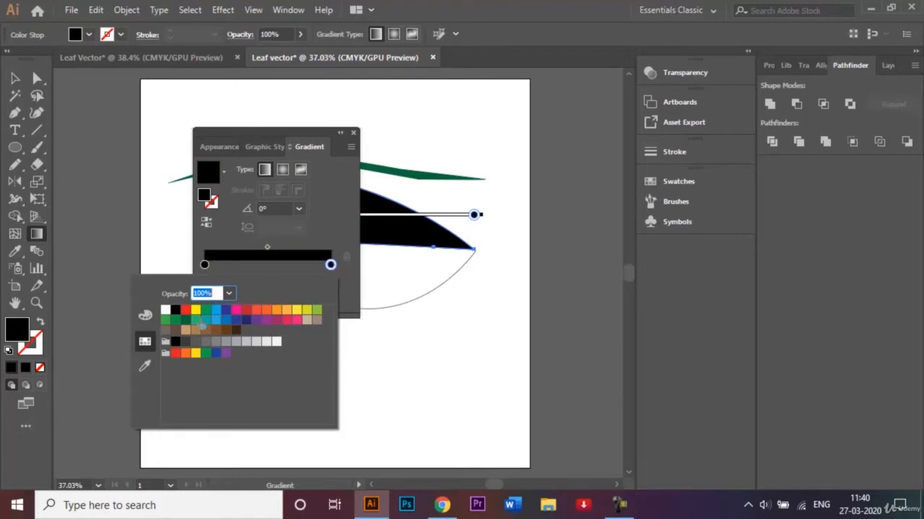
pyautogui.click(186, 321)
pyautogui.doubleClick(205, 266)
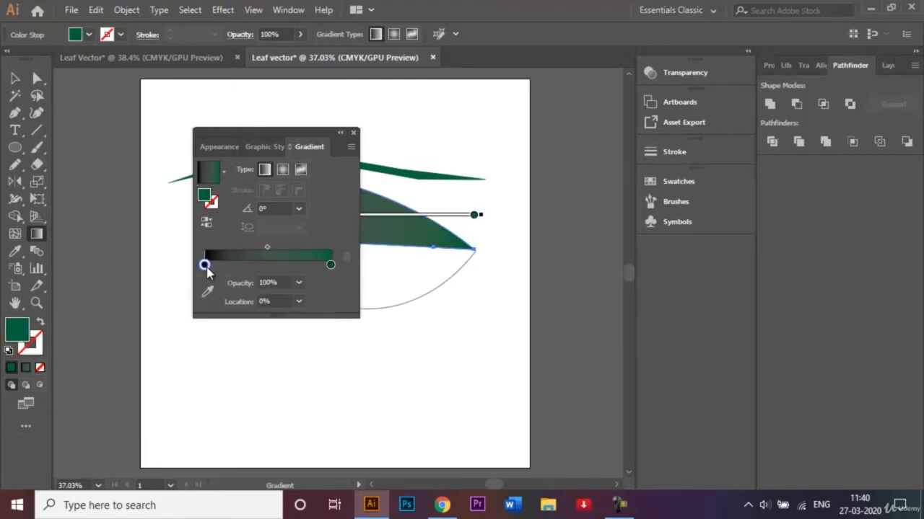
pyautogui.click(165, 320)
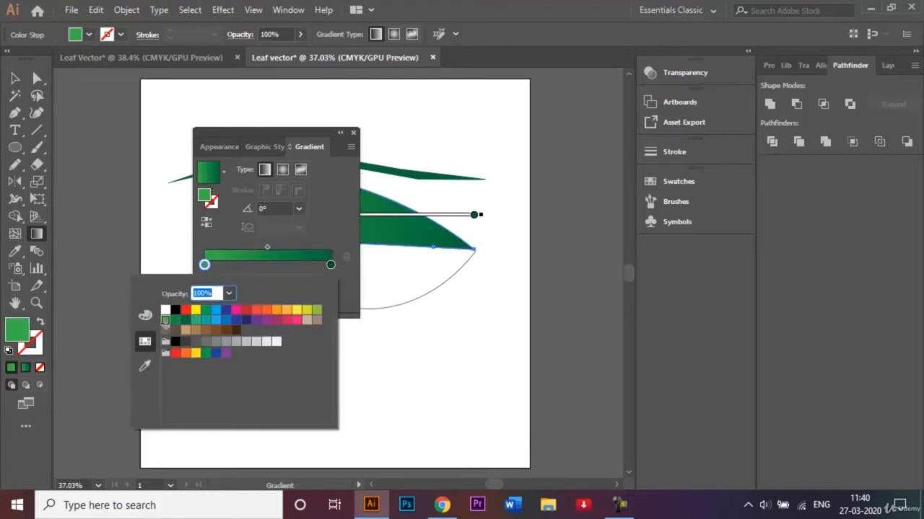
pyautogui.click(353, 135)
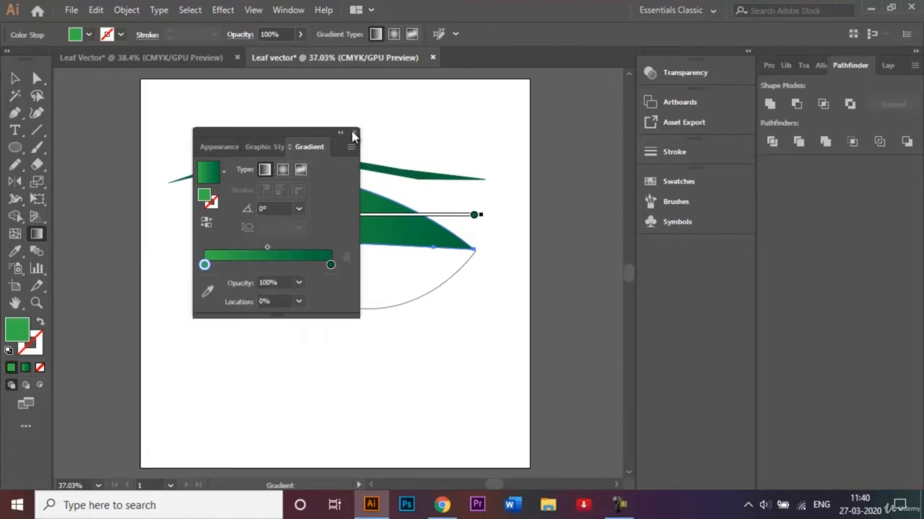
pyautogui.click(353, 135)
pyautogui.click(14, 79)
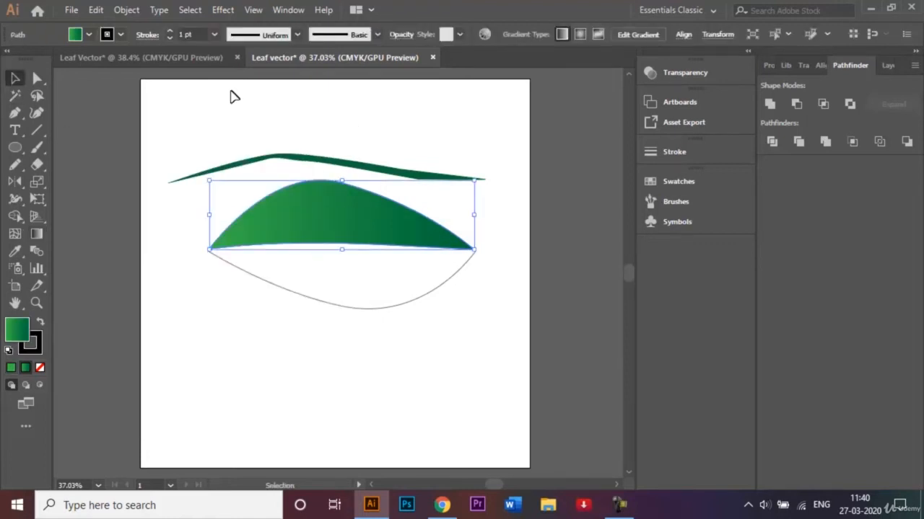
pyautogui.click(238, 112)
# Step: Apply the same green-to-dark-green linear gradient to the lower leaf half and deselect it
pyautogui.click(344, 309)
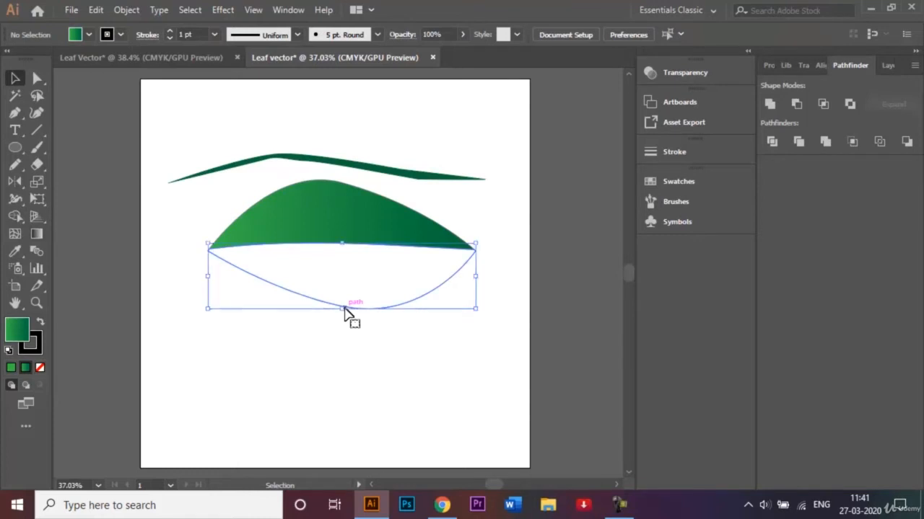
pyautogui.click(26, 368)
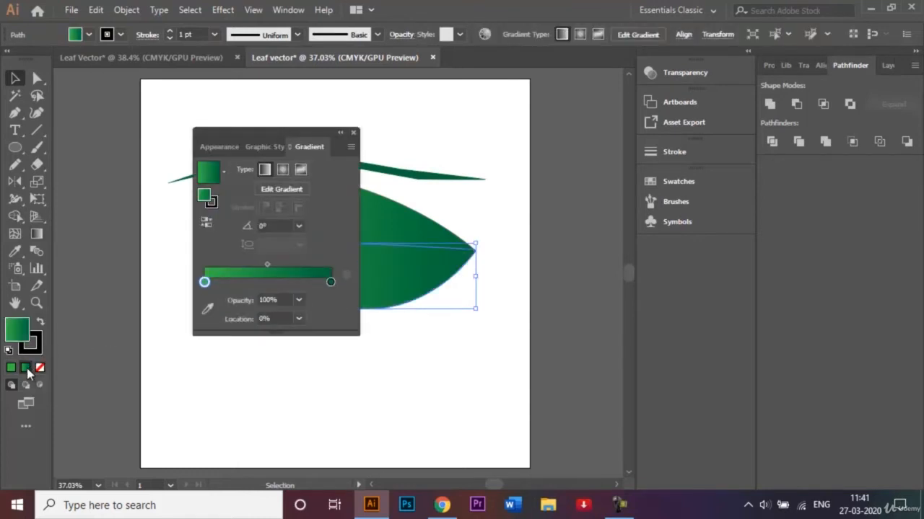
pyautogui.doubleClick(395, 290)
pyautogui.doubleClick(447, 359)
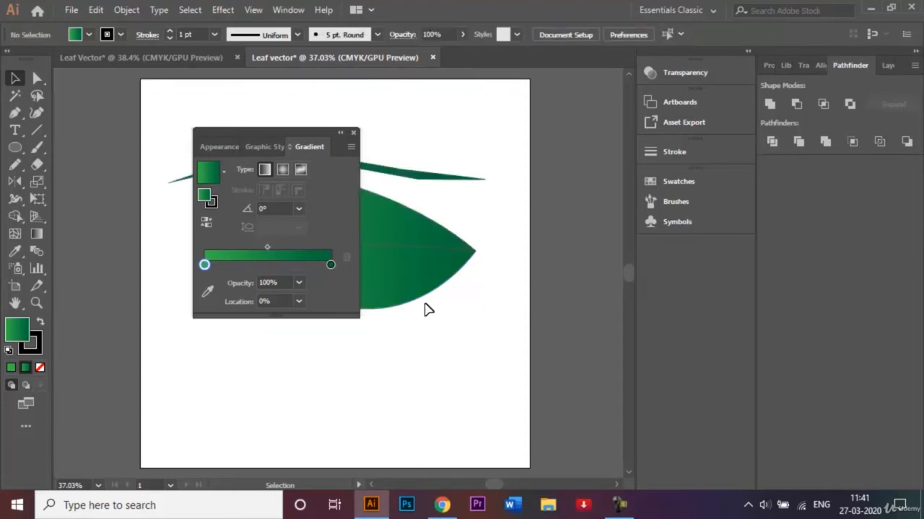
# Step: Set the lower leaf half's gradient angle to 45°, collapse the gradient settings, and deselect the shape
pyautogui.click(396, 291)
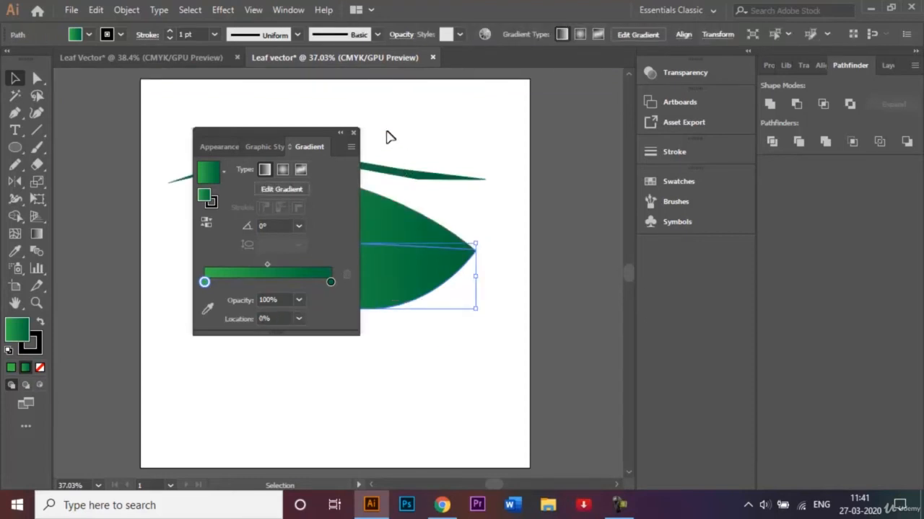
pyautogui.click(300, 229)
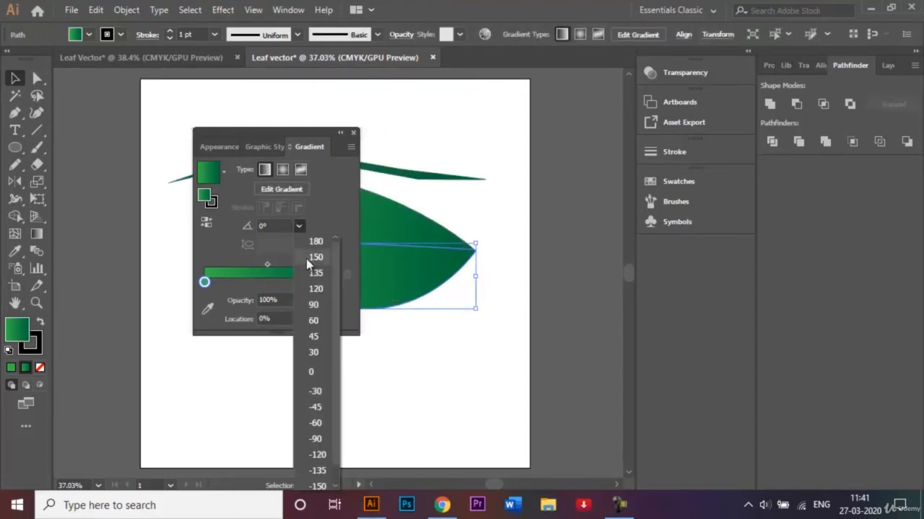
pyautogui.click(318, 326)
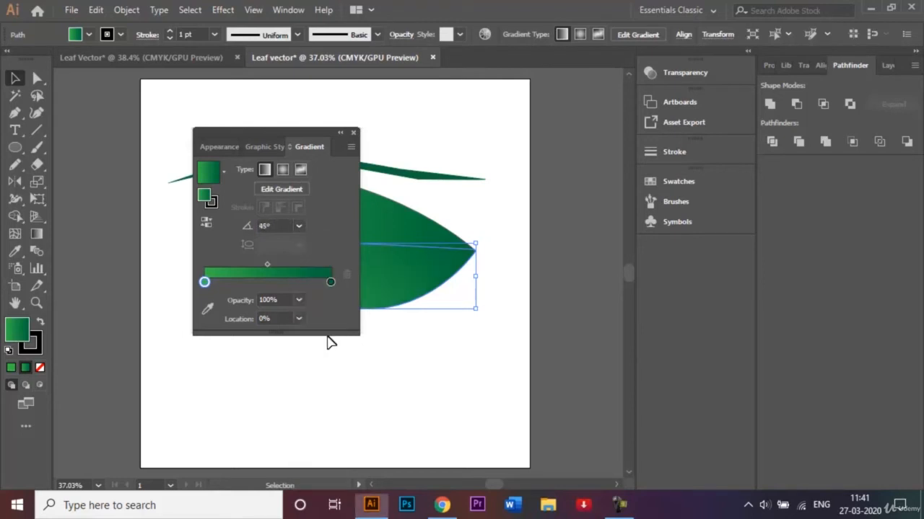
pyautogui.click(342, 134)
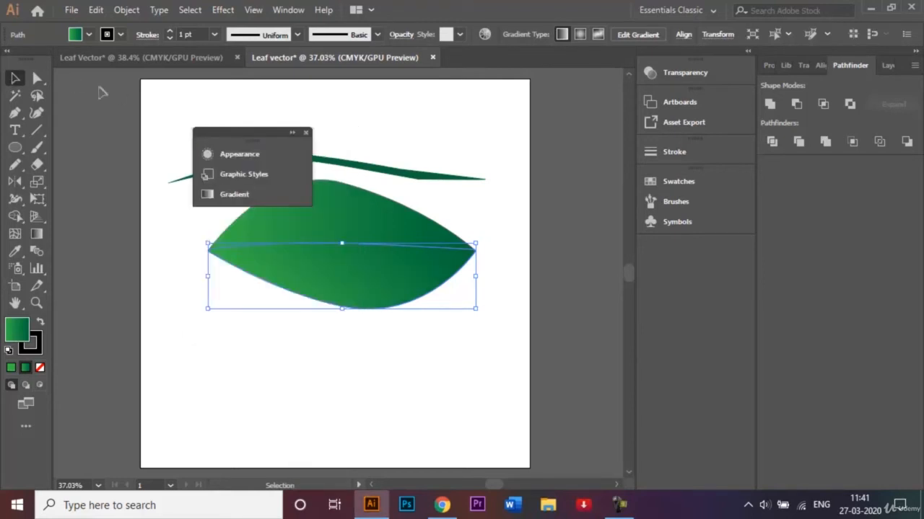
pyautogui.click(163, 102)
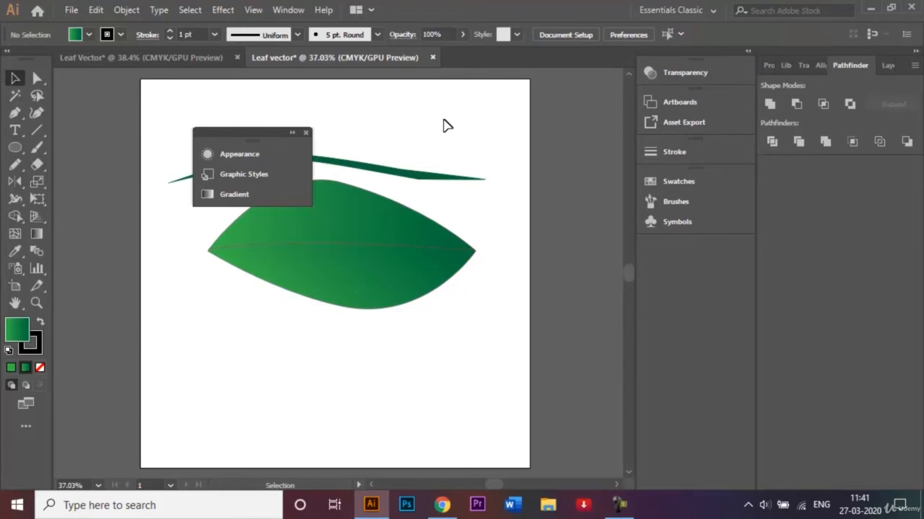
# Step: Set the lower leaf half's gradient angle to -45°, collapse the gradient settings, and deselect the shape
pyautogui.click(398, 296)
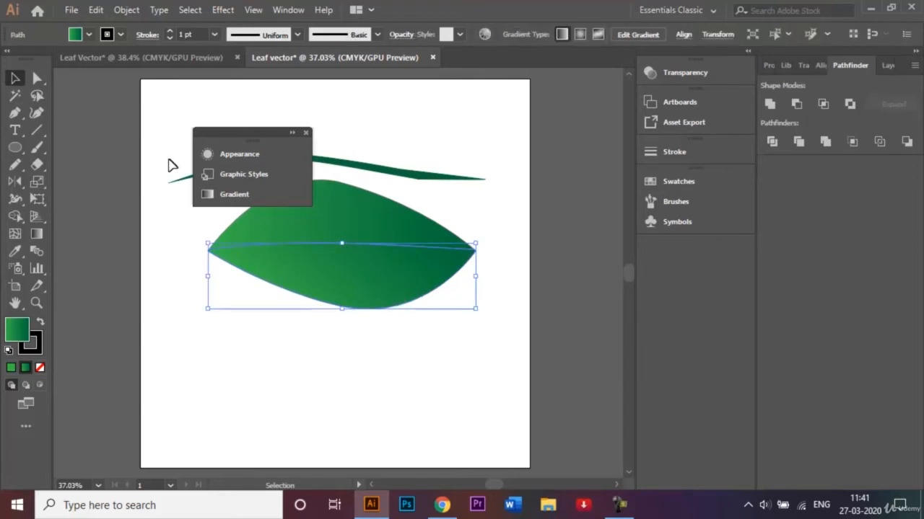
pyautogui.click(36, 234)
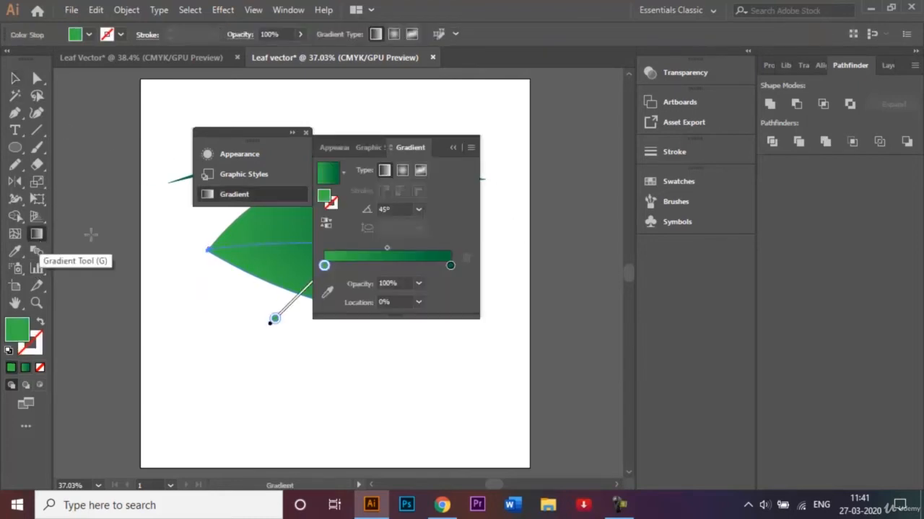
pyautogui.click(419, 210)
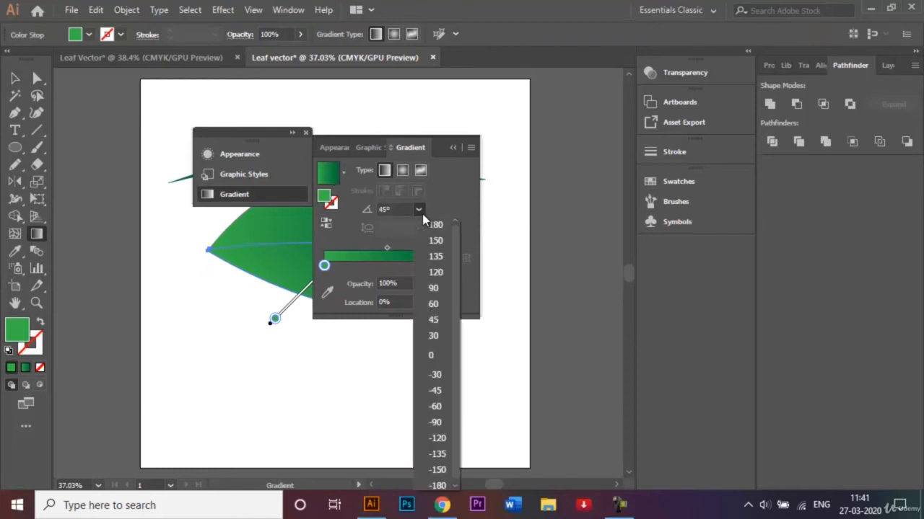
pyautogui.click(442, 391)
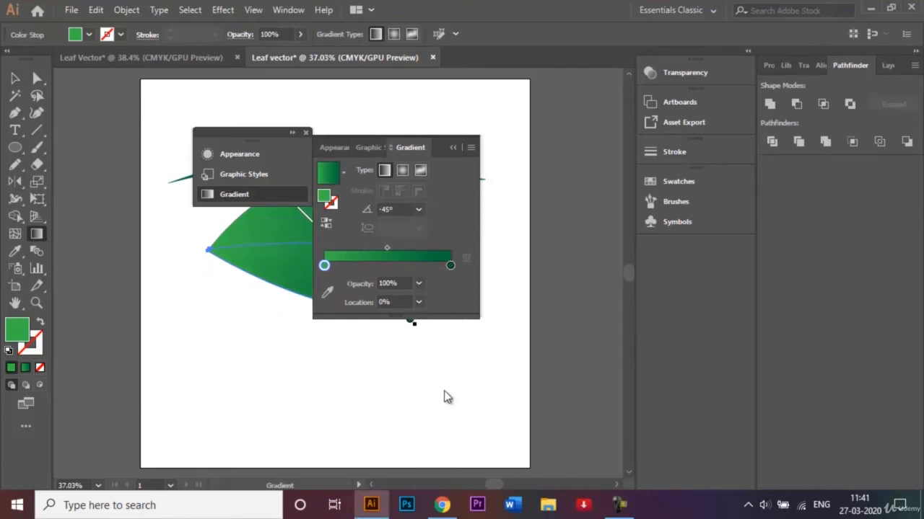
pyautogui.click(454, 148)
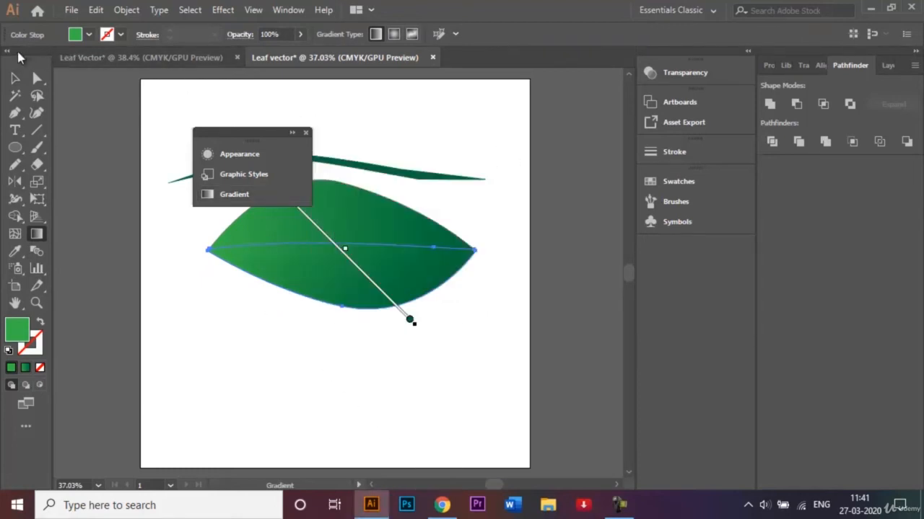
pyautogui.click(15, 77)
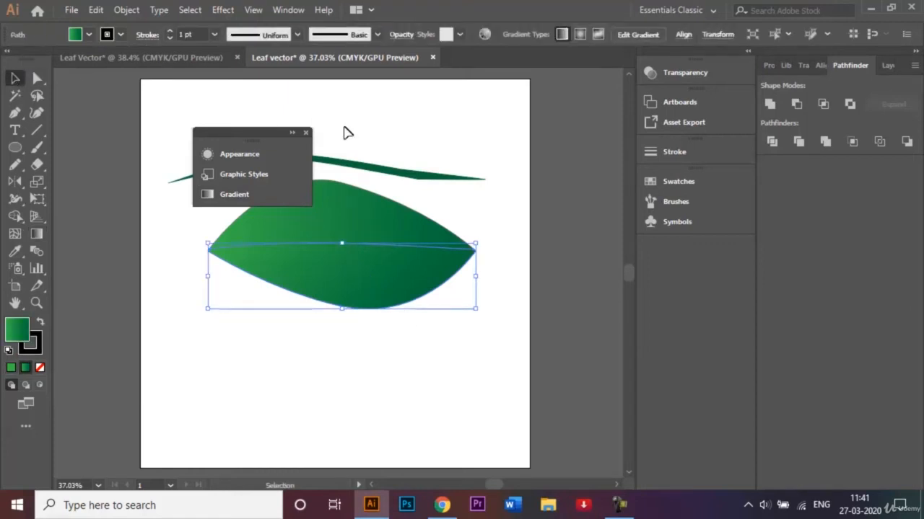
pyautogui.click(402, 151)
# Step: Isolate the lower leaf half, redraw its gradient from green near the leaf tip to dark green near the stem end, and exit isolation
pyautogui.doubleClick(373, 283)
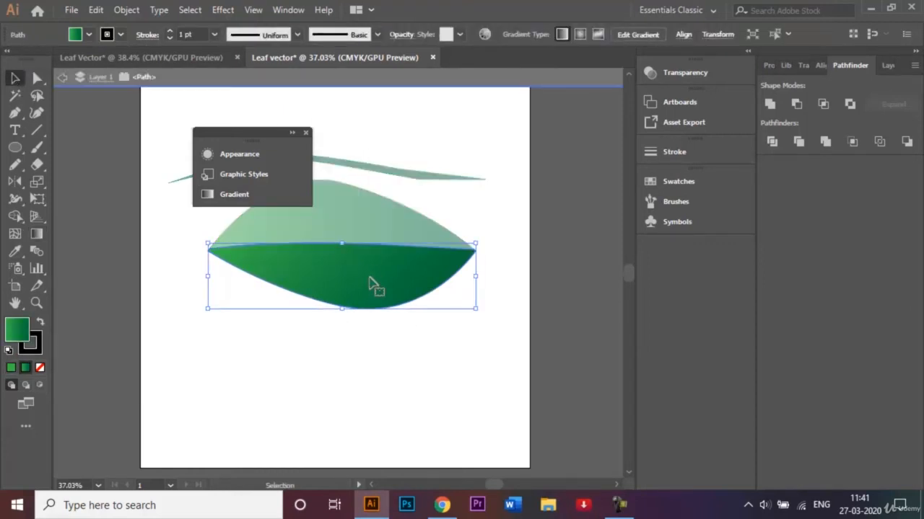
pyautogui.doubleClick(36, 234)
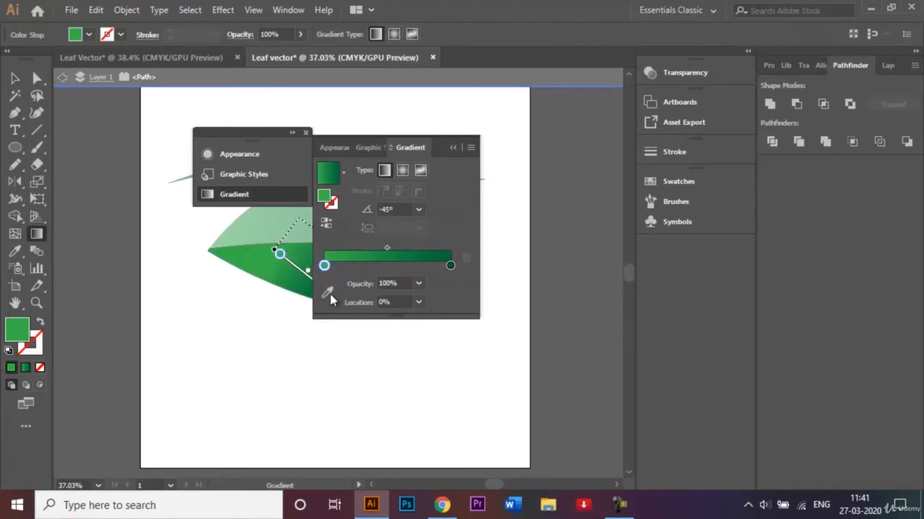
pyautogui.moveTo(330, 300); pyautogui.dragTo(316, 283)
pyautogui.moveTo(403, 152)
pyautogui.mouseDown()
pyautogui.moveTo(481, 163)
pyautogui.moveTo(400, 148)
pyautogui.mouseUp()
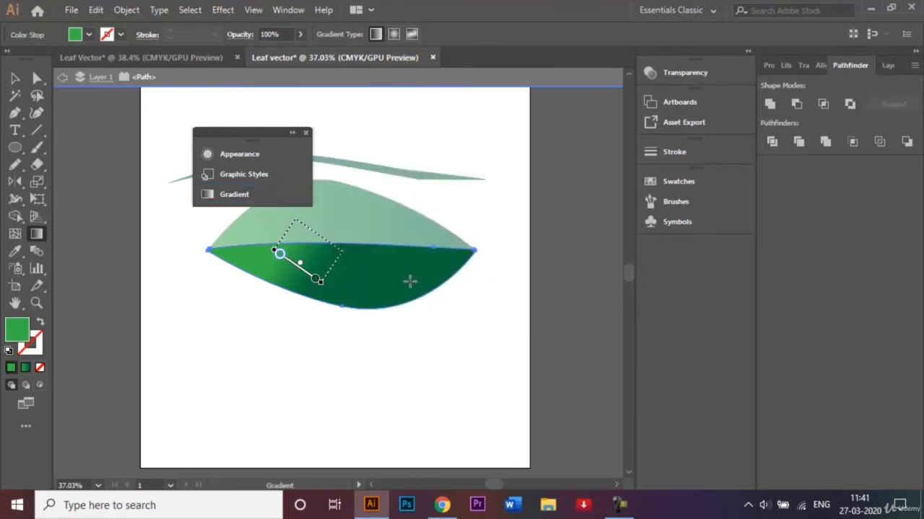
pyautogui.moveTo(409, 282); pyautogui.dragTo(267, 256)
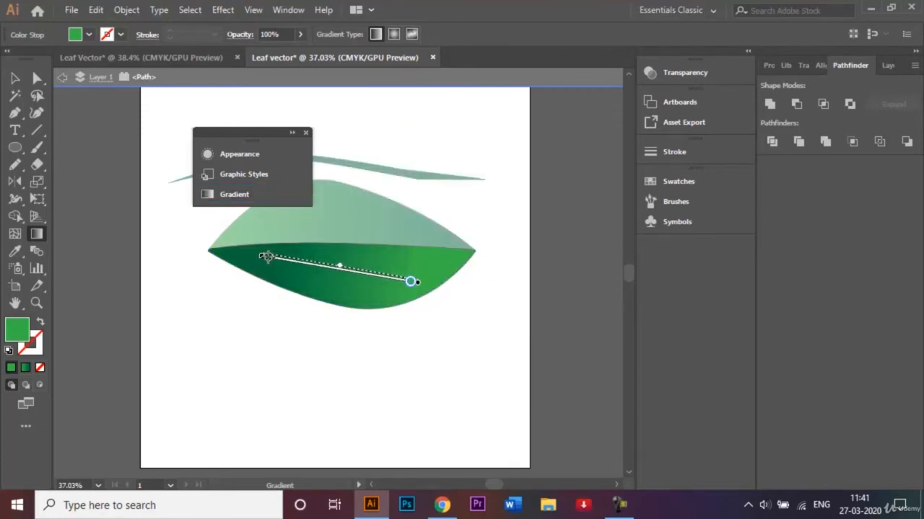
pyautogui.click(15, 78)
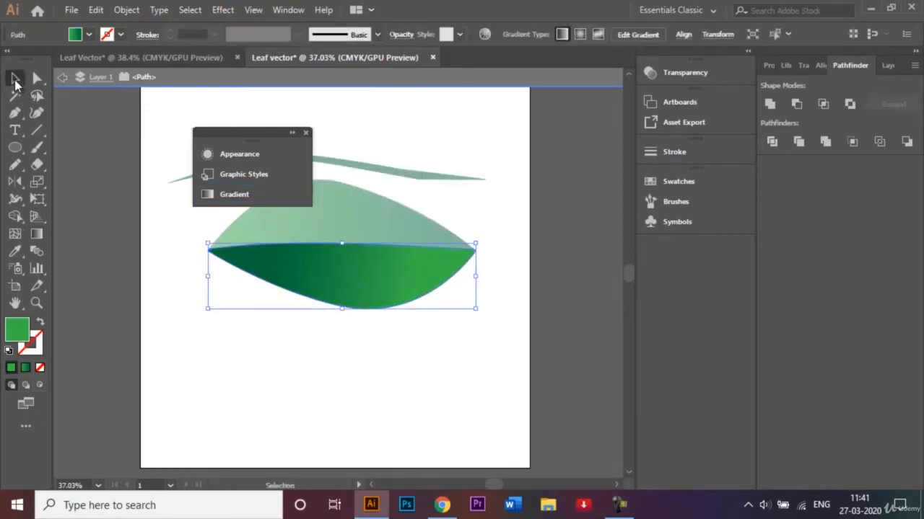
pyautogui.doubleClick(437, 157)
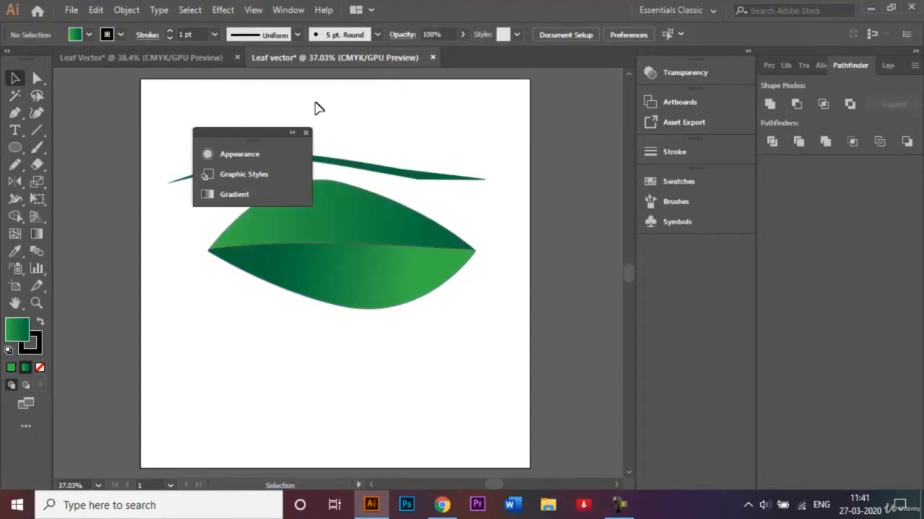
# Step: Close the floating panel group, remove the stroke from both leaf halves, and deselect them
pyautogui.click(306, 133)
pyautogui.moveTo(459, 353); pyautogui.dragTo(239, 202)
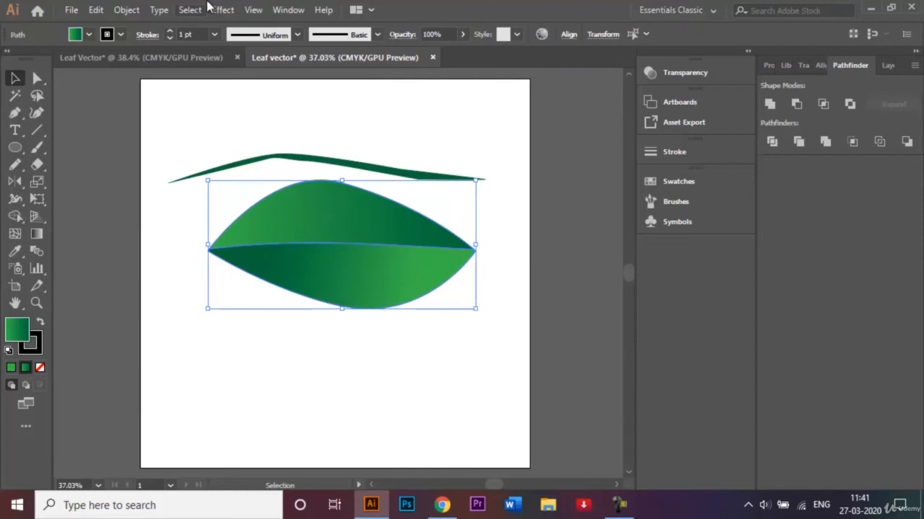
pyautogui.click(121, 34)
pyautogui.click(9, 59)
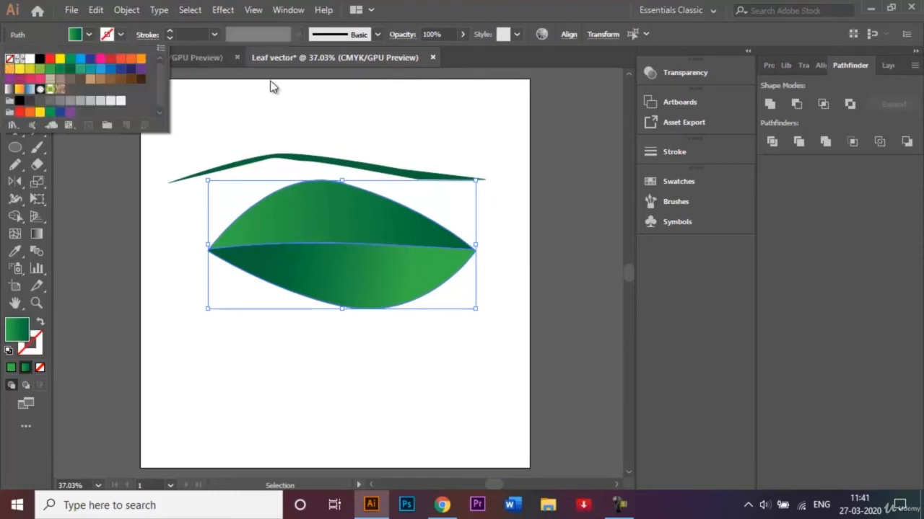
pyautogui.click(404, 136)
pyautogui.click(405, 136)
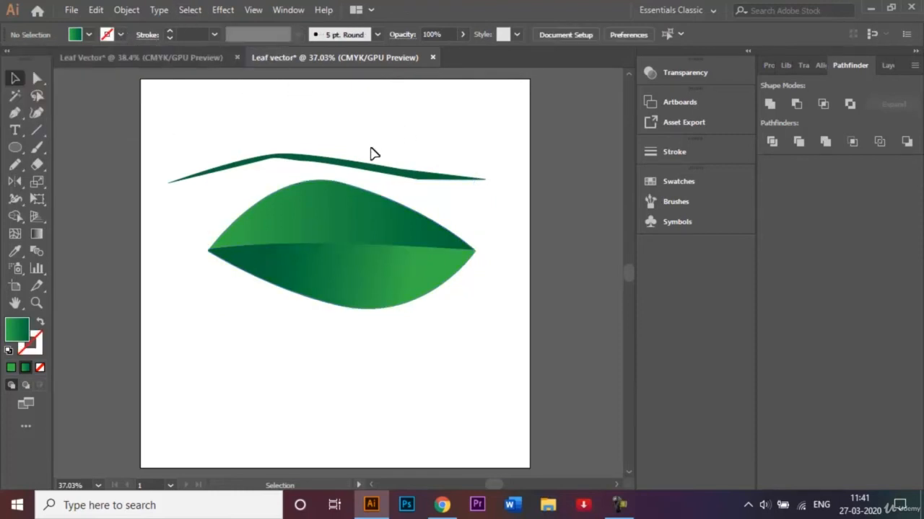
# Step: Move the dark green midrib onto the leaf with its end at the leaf tip and bring it to the front
pyautogui.moveTo(387, 176); pyautogui.dragTo(379, 253)
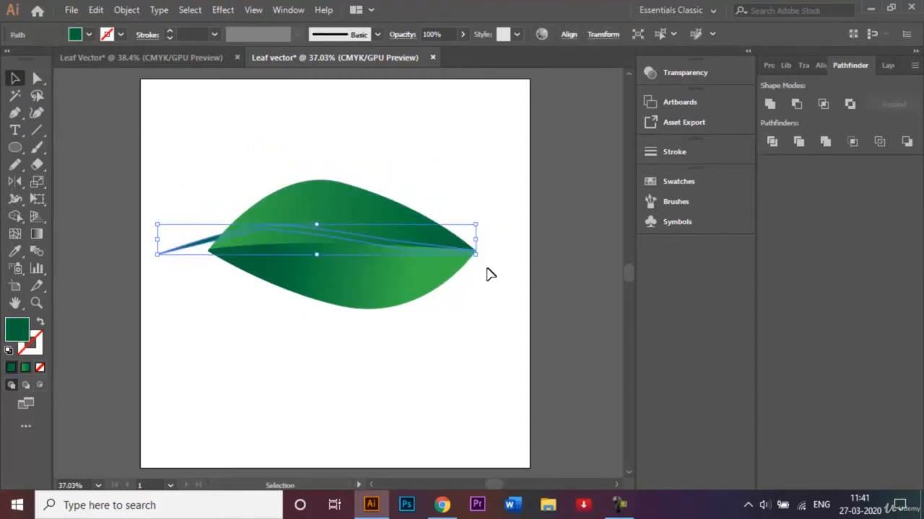
pyautogui.rightClick(190, 249)
pyautogui.moveTo(294, 419)
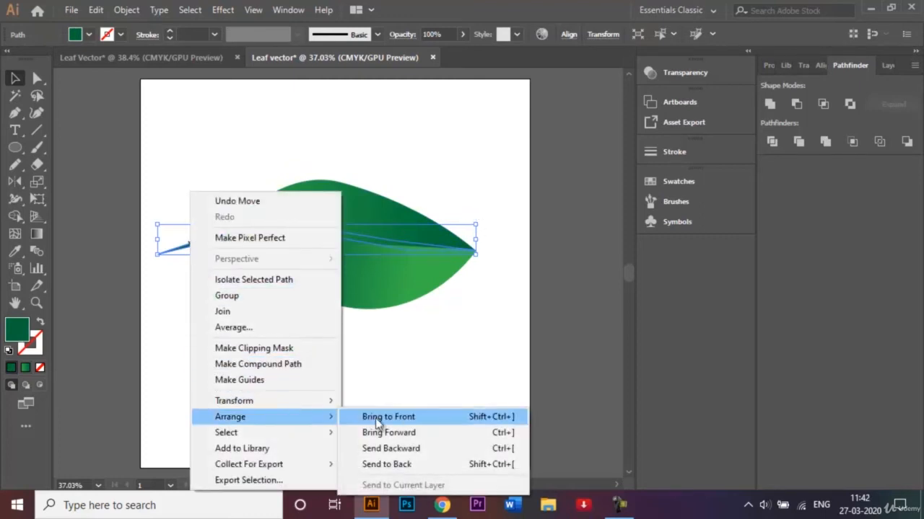
pyautogui.click(403, 419)
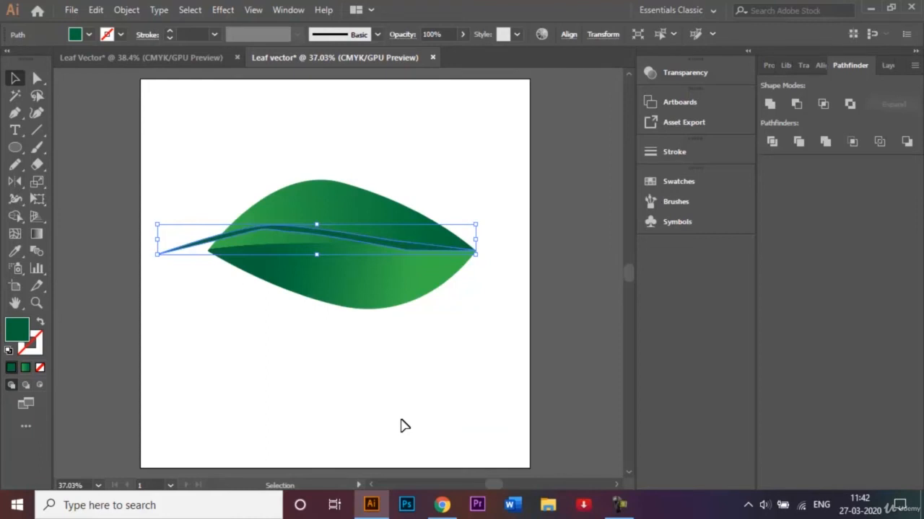
# Step: Nudge the midrib down until its bend lies along the seam between the two leaf halves
pyautogui.hotkey('shift', 'Down')
pyautogui.hotkey('shift', 'Down')
pyautogui.hotkey('shift', 'Down')
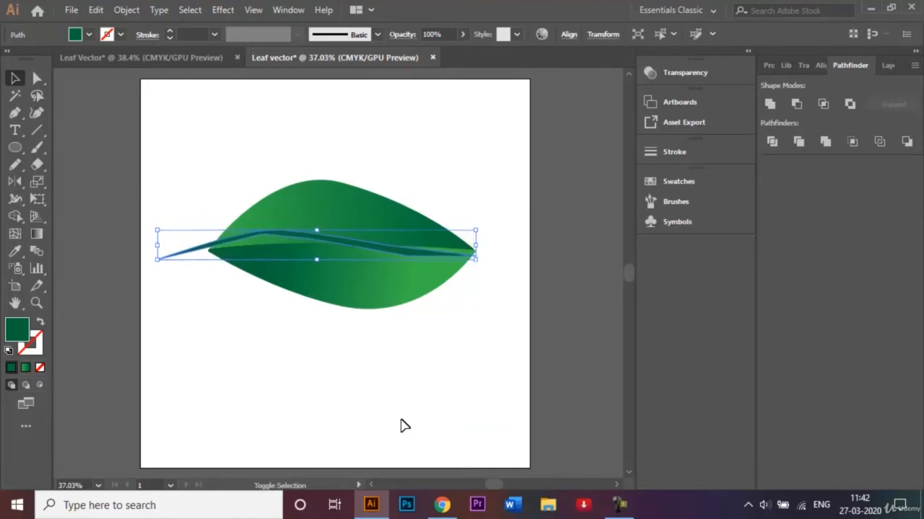
pyautogui.hotkey('shift', 'Down')
pyautogui.hotkey('shift', 'Down')
pyautogui.hotkey('shift', 'Down')
pyautogui.hotkey('shift', 'Up')
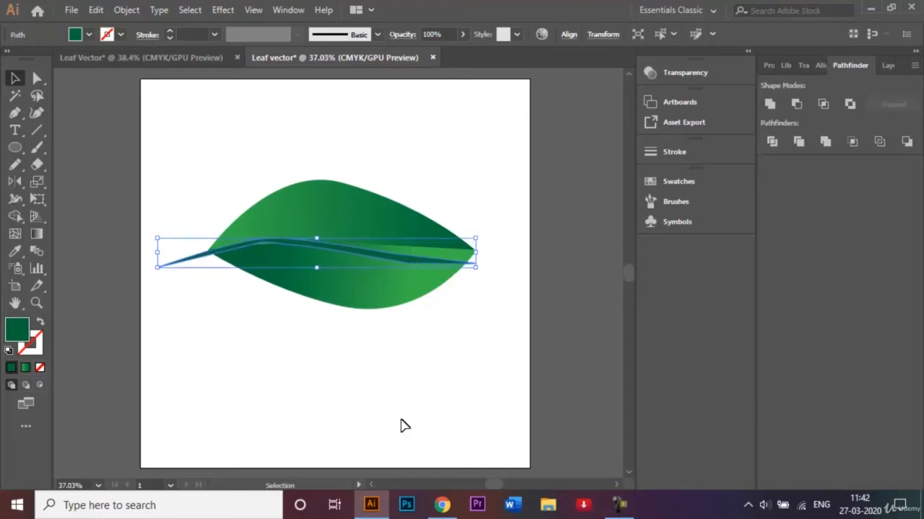
# Step: Reshape the midrib with Direct Selection so one end meets the leaf tip and the stem end extends outward and lower
pyautogui.click(37, 78)
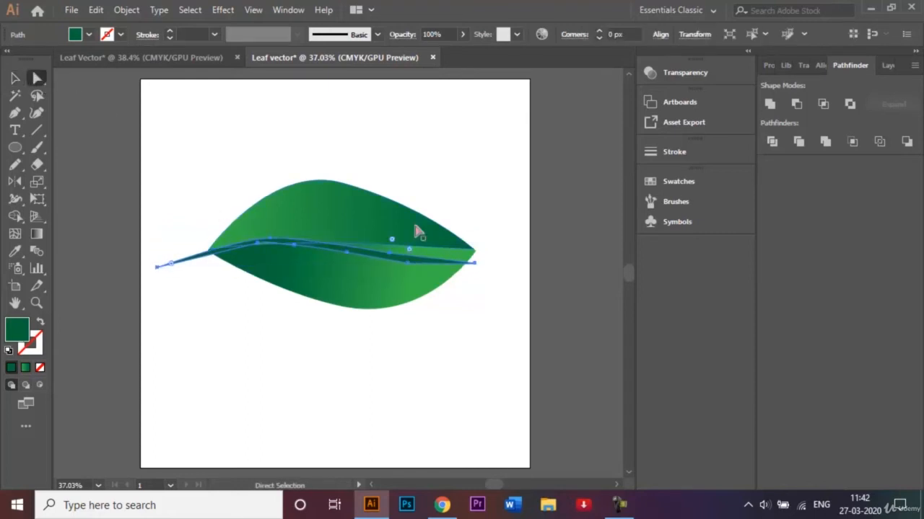
pyautogui.moveTo(476, 264); pyautogui.dragTo(481, 251)
pyautogui.click(476, 255)
pyautogui.moveTo(163, 254); pyautogui.dragTo(152, 273)
pyautogui.click(258, 237)
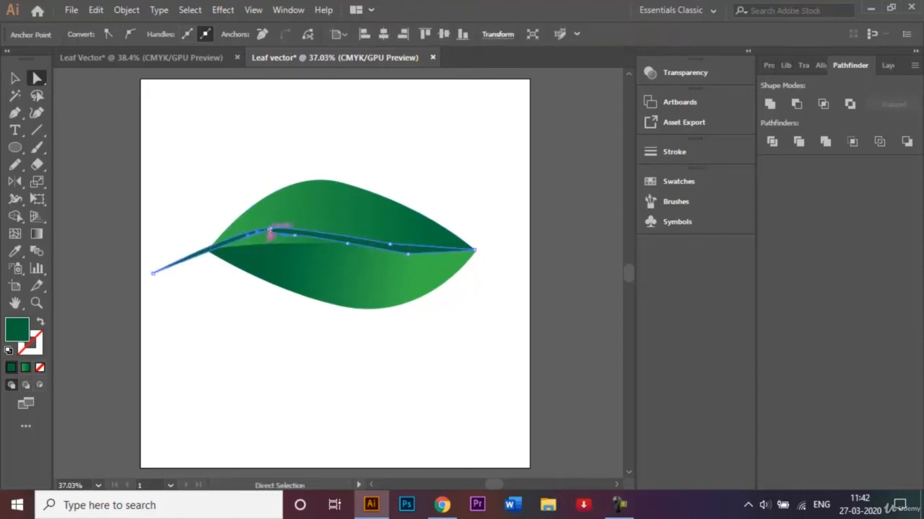
pyautogui.moveTo(270, 230); pyautogui.dragTo(285, 234)
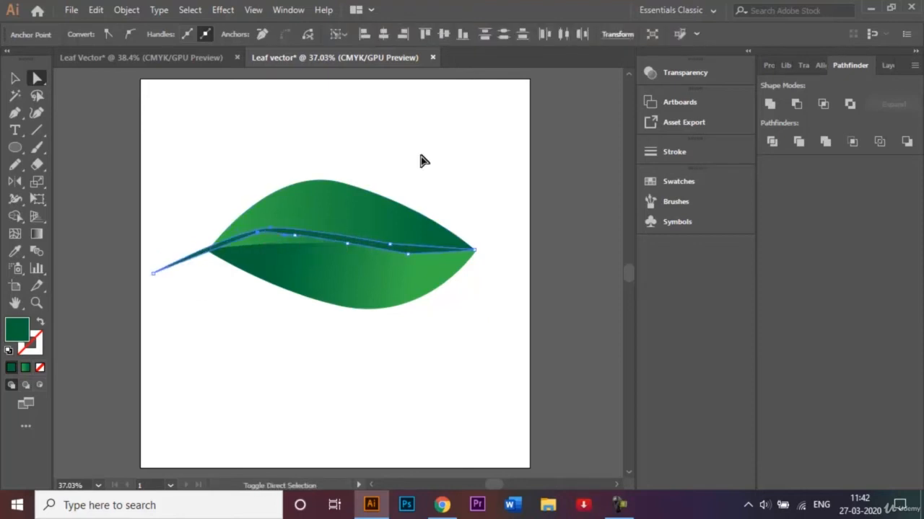
# Step: Nudge the midrib's lower-edge anchor near the stem-side bend down below its upper edge, and deselect the path
pyautogui.hotkey('ctrl', '+')
pyautogui.hotkey('ctrl', '+')
pyautogui.hotkey('ctrl', '+')
pyautogui.hotkey('ctrl', '+')
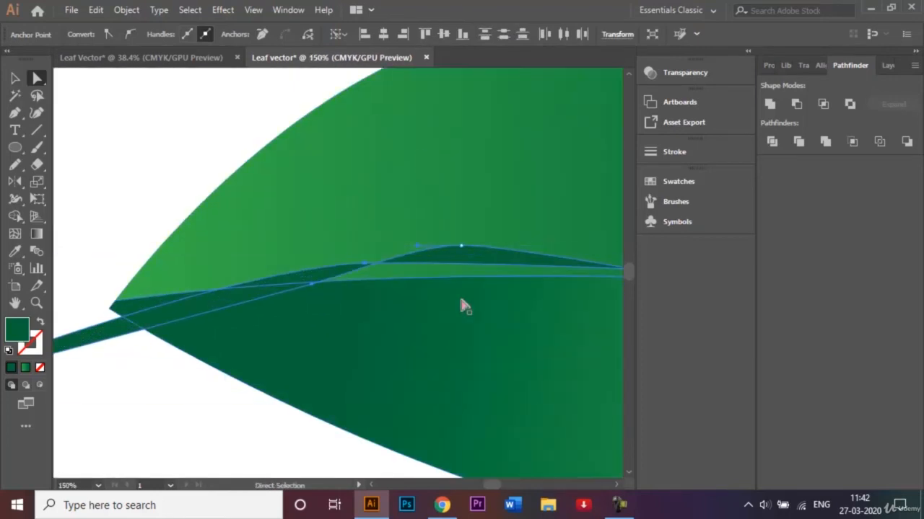
pyautogui.click(461, 246)
pyautogui.hotkey('shift', 'Down')
pyautogui.hotkey('shift', 'Down')
pyautogui.hotkey('shift', 'Down')
pyautogui.hotkey('shift', 'Down')
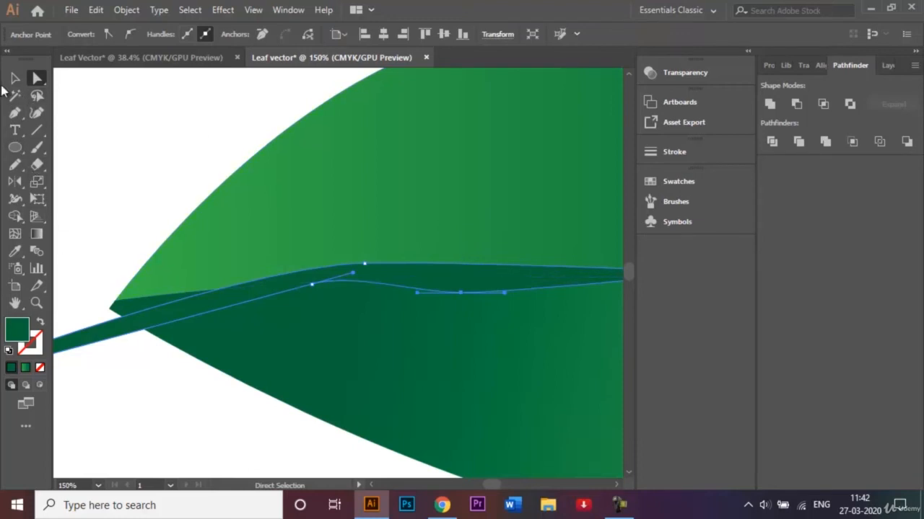
pyautogui.click(13, 78)
pyautogui.click(83, 154)
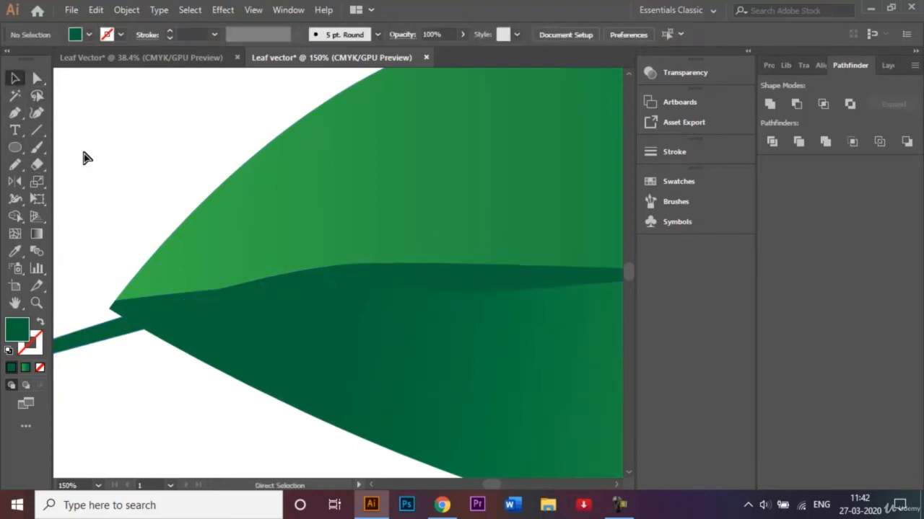
# Step: Raise the midrib's stem tip, lower the middle anchor on its lower edge slightly, and deselect the path
pyautogui.hotkey('ctrl', '-')
pyautogui.hotkey('ctrl', '-')
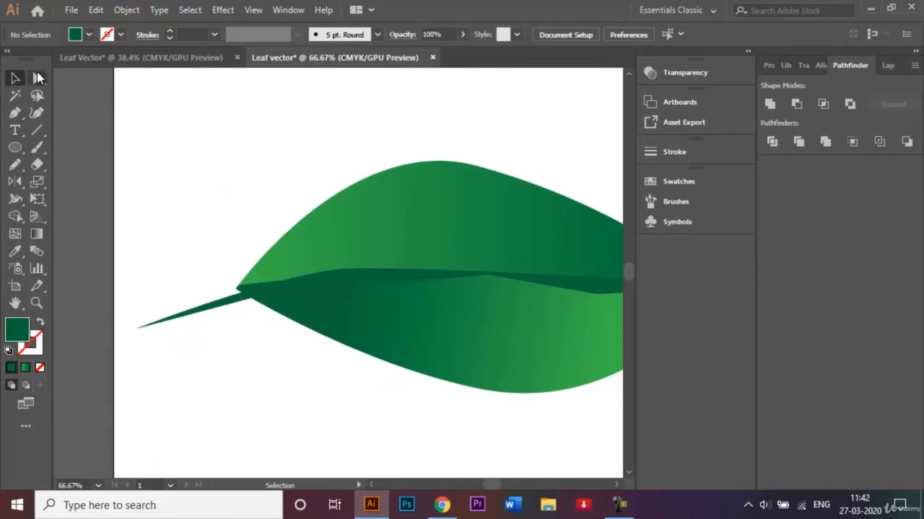
pyautogui.click(37, 78)
pyautogui.click(210, 307)
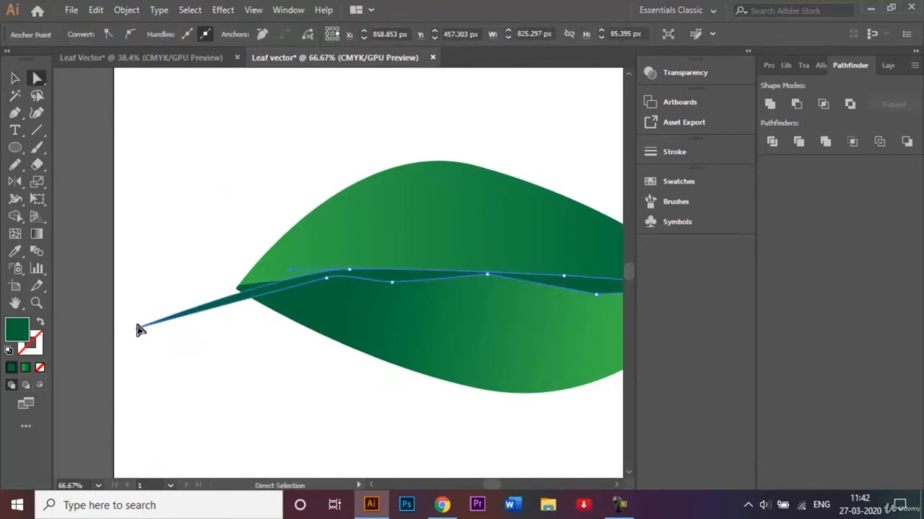
pyautogui.moveTo(137, 329); pyautogui.dragTo(131, 309)
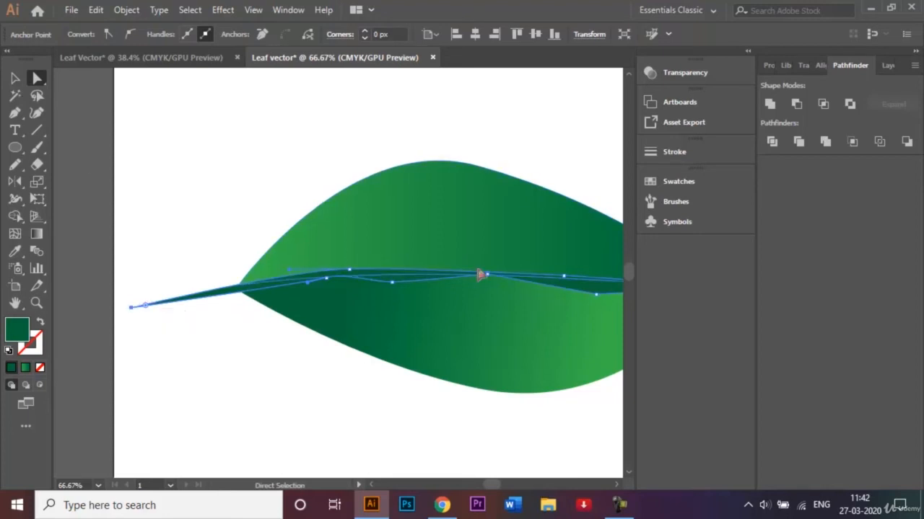
pyautogui.moveTo(488, 275); pyautogui.dragTo(488, 283)
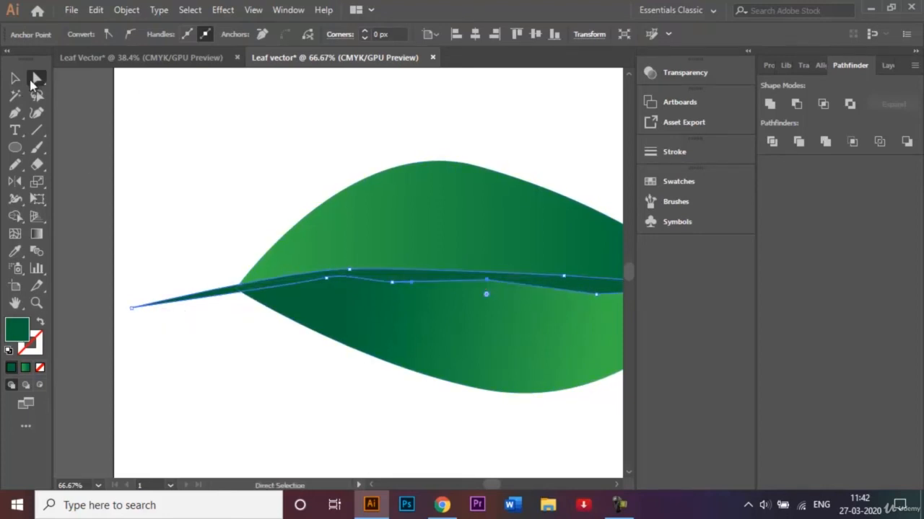
pyautogui.click(16, 79)
pyautogui.click(230, 132)
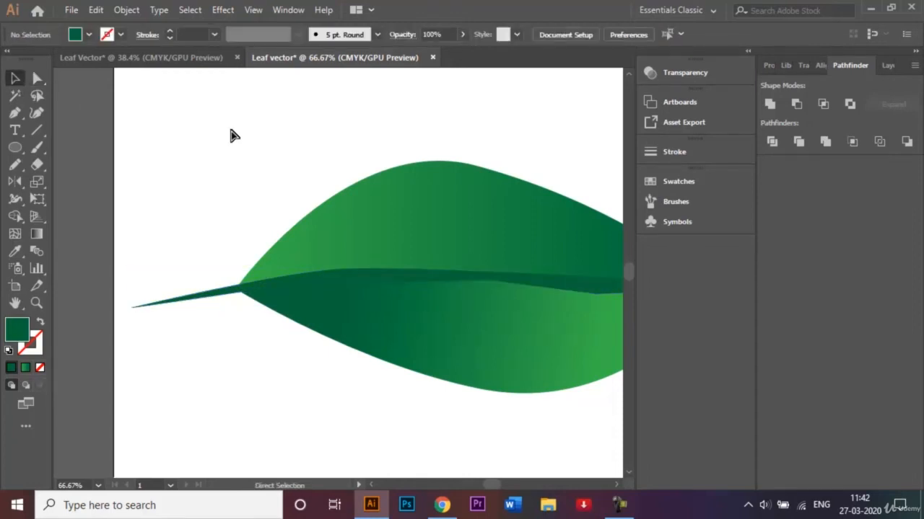
pyautogui.hotkey('ctrl', '0')
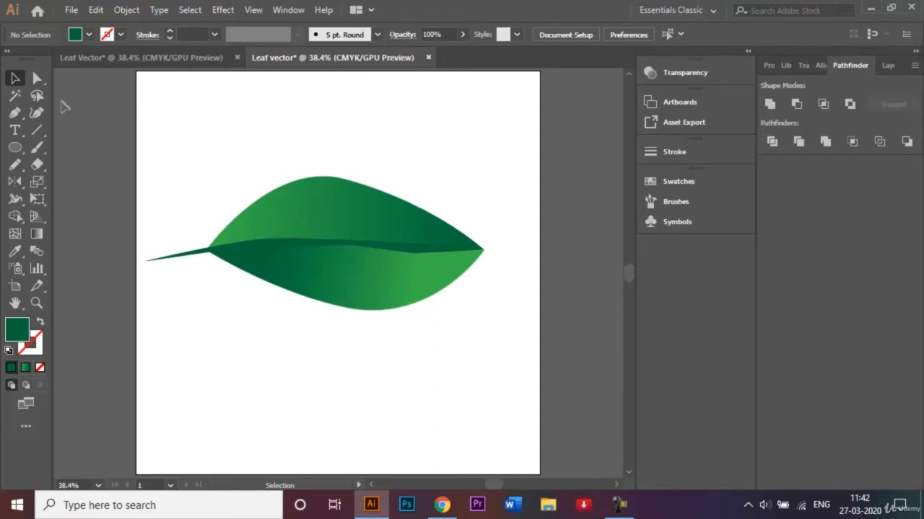
# Step: Compare with the reference leaf and draw two branching veins on the upper leaf half with the Pencil tool, using a white stroke and no fill
pyautogui.click(114, 57)
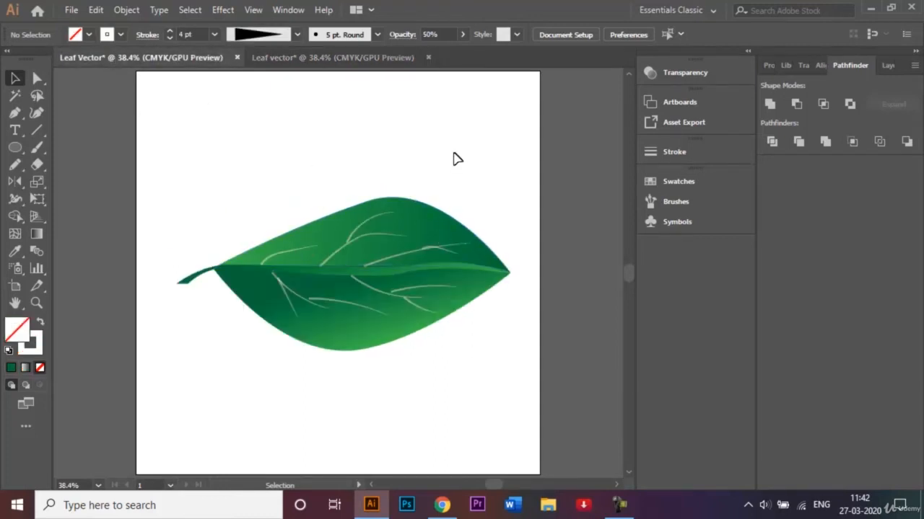
pyautogui.click(329, 58)
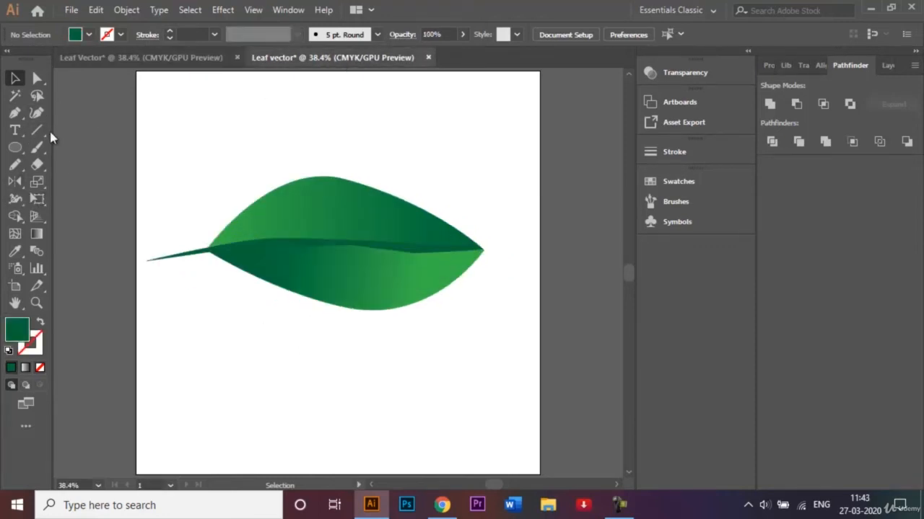
pyautogui.click(15, 166)
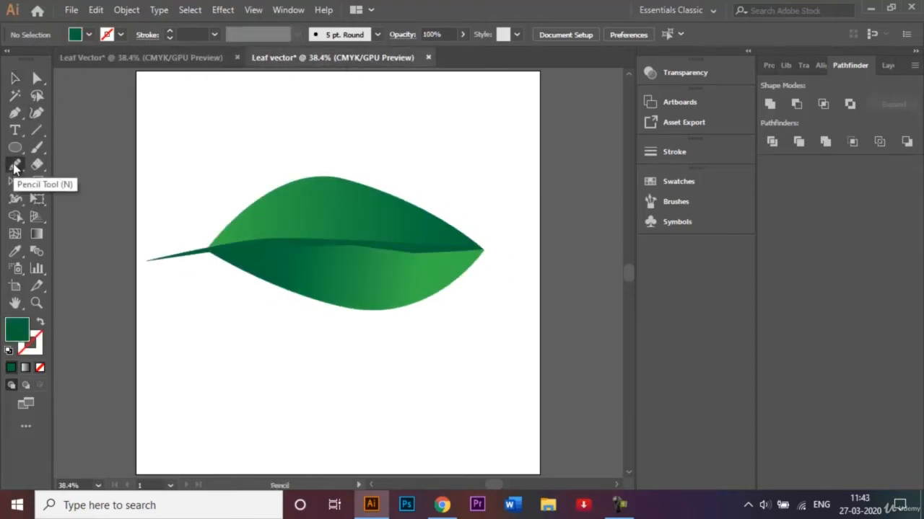
pyautogui.click(91, 35)
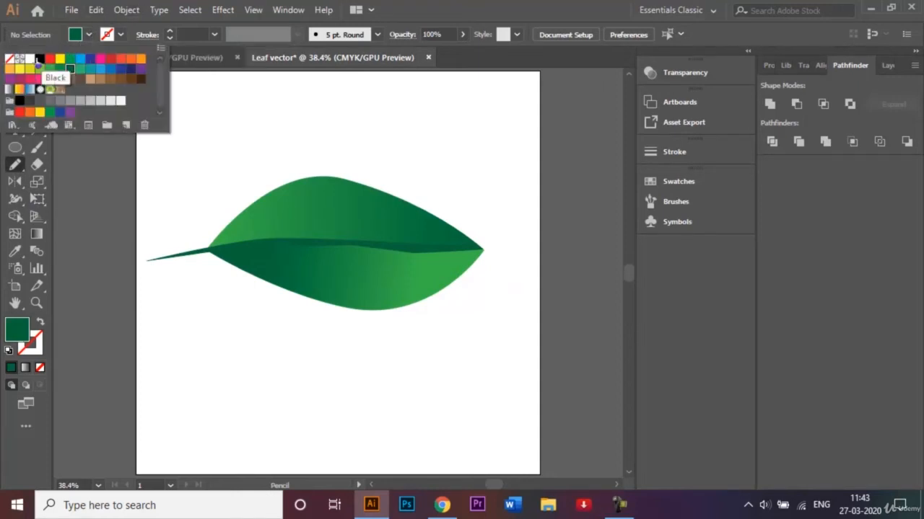
pyautogui.click(29, 58)
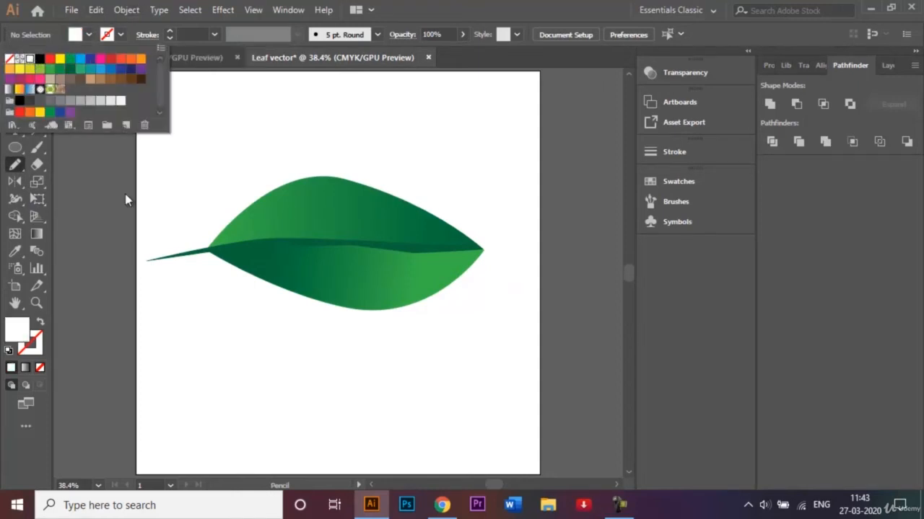
pyautogui.click(150, 295)
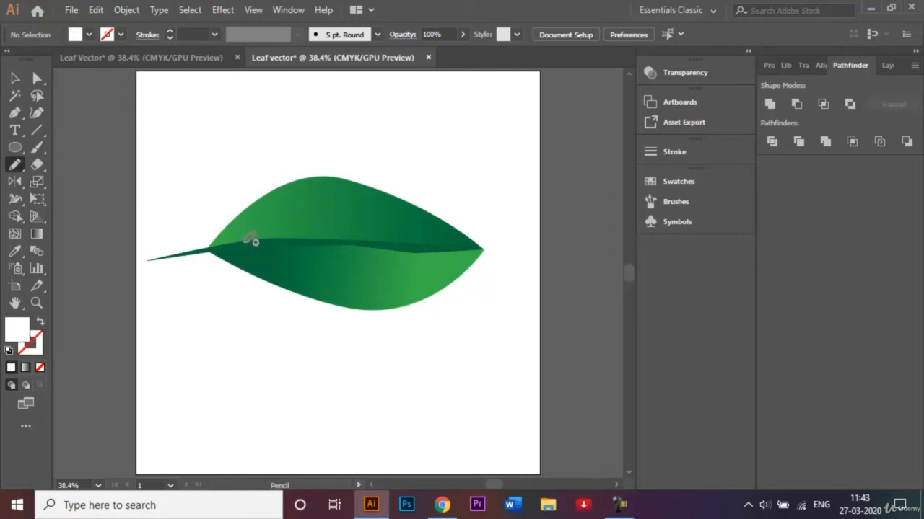
pyautogui.moveTo(244, 239); pyautogui.dragTo(292, 212)
pyautogui.click(40, 322)
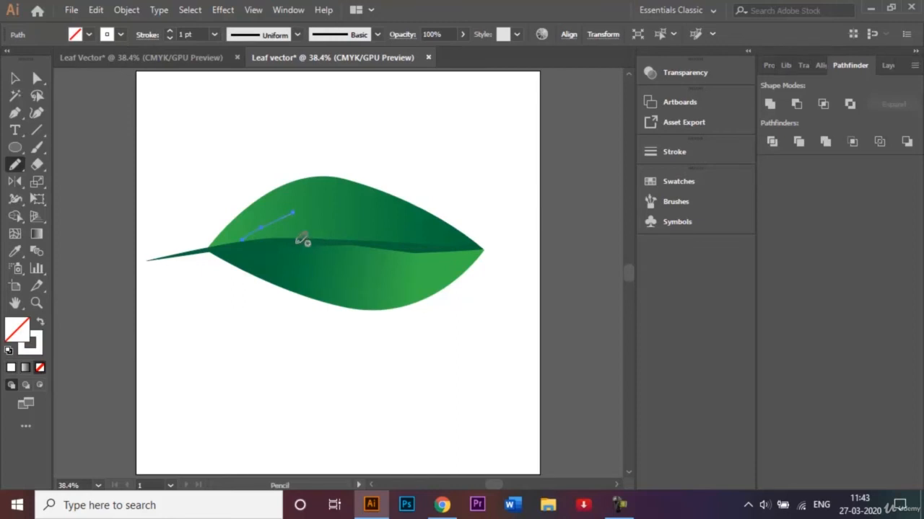
pyautogui.moveTo(301, 237)
pyautogui.mouseDown()
pyautogui.moveTo(328, 220)
pyautogui.moveTo(390, 212)
pyautogui.mouseUp()
pyautogui.moveTo(261, 228)
pyautogui.mouseDown()
pyautogui.moveTo(296, 199)
pyautogui.moveTo(324, 194)
pyautogui.moveTo(364, 226)
pyautogui.moveTo(387, 226)
pyautogui.moveTo(377, 201)
pyautogui.mouseUp()
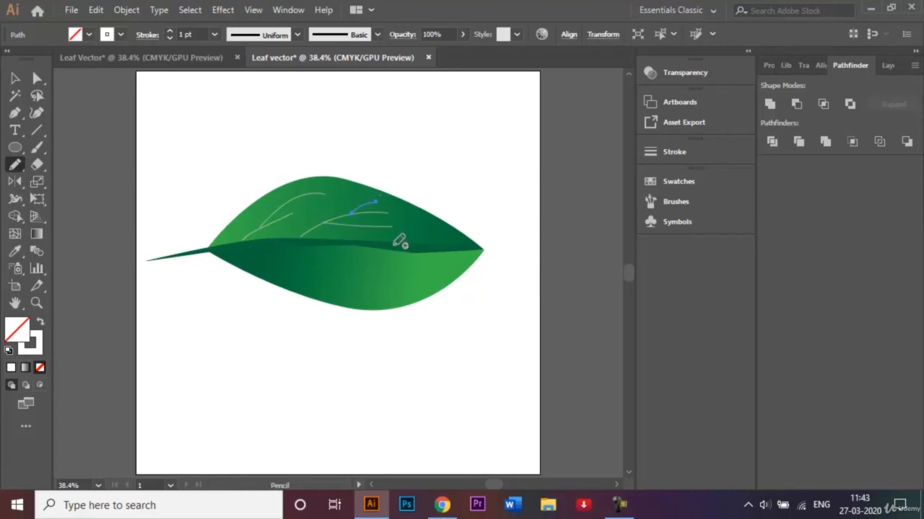
# Step: Draw two branching white veins across the lower leaf half with the Pencil tool, starting at the midrib, and deselect
pyautogui.moveTo(274, 247); pyautogui.dragTo(356, 281)
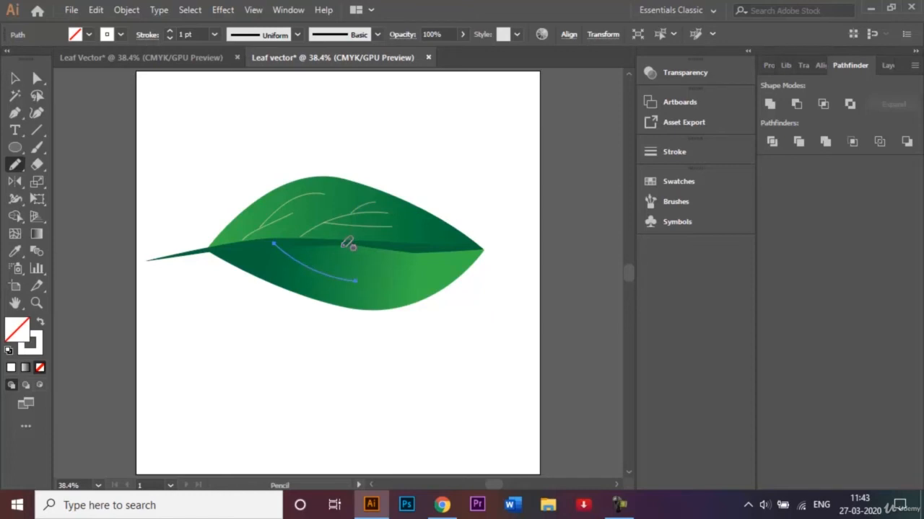
pyautogui.moveTo(342, 245); pyautogui.dragTo(433, 261)
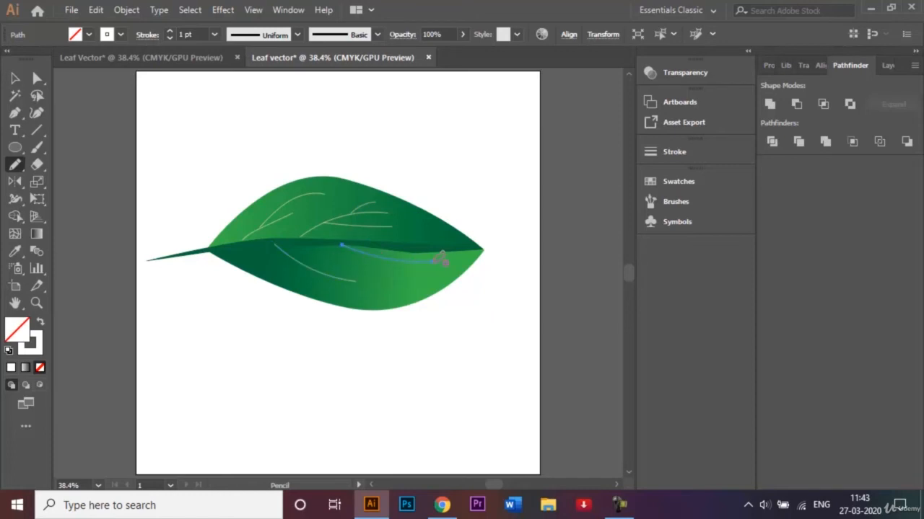
pyautogui.moveTo(296, 262)
pyautogui.mouseDown()
pyautogui.moveTo(329, 300)
pyautogui.moveTo(335, 268)
pyautogui.moveTo(431, 282)
pyautogui.moveTo(421, 259)
pyautogui.moveTo(403, 259)
pyautogui.moveTo(466, 254)
pyautogui.mouseUp()
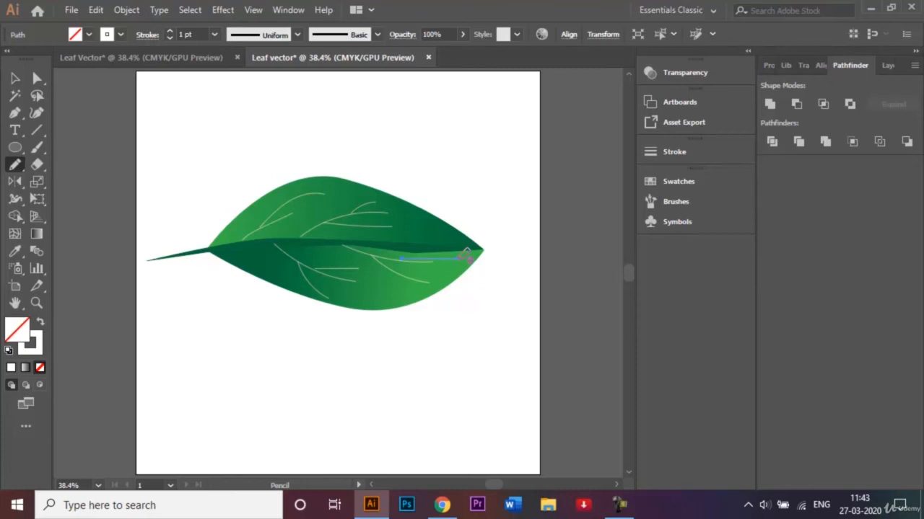
pyautogui.click(15, 78)
pyautogui.click(186, 162)
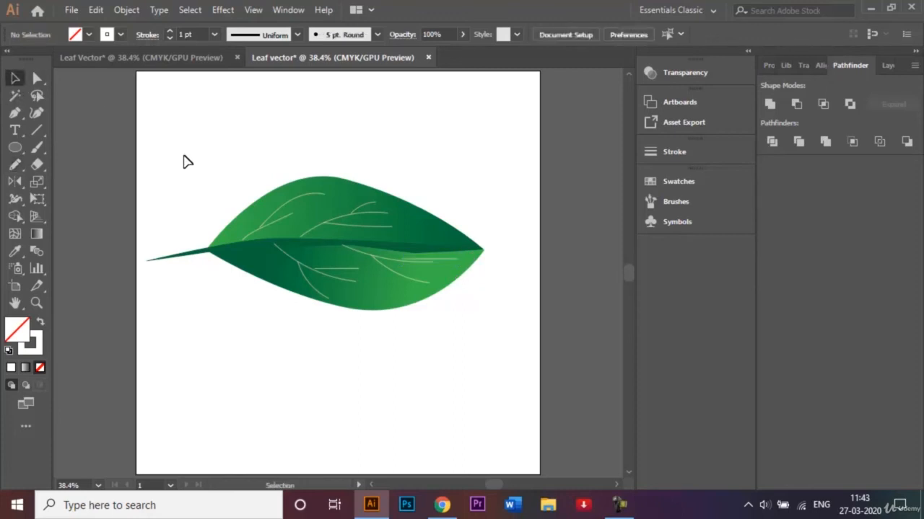
# Step: Select all the vein paths on both leaf halves and set their stroke weight to 4 pt
pyautogui.click(292, 208)
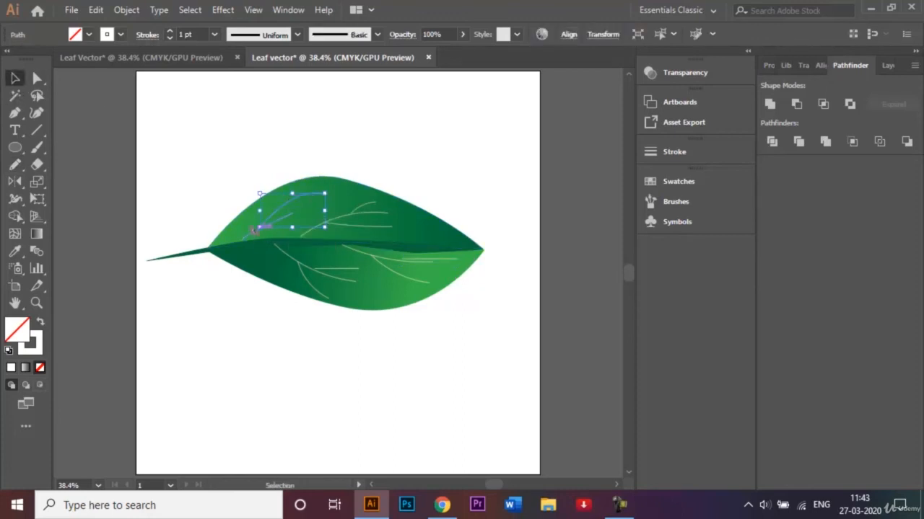
pyautogui.hotkey('ctrl', '+')
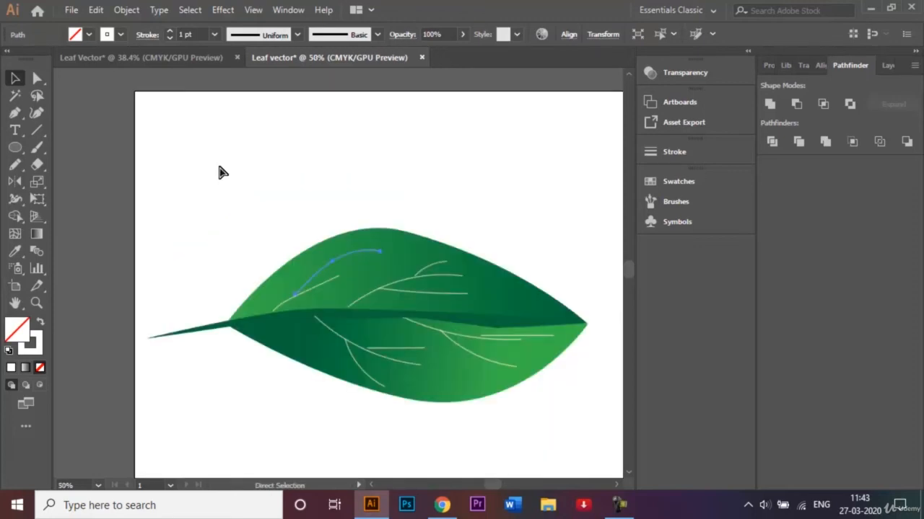
pyautogui.keyDown('shift'); pyautogui.click(434, 287); pyautogui.keyUp('shift')
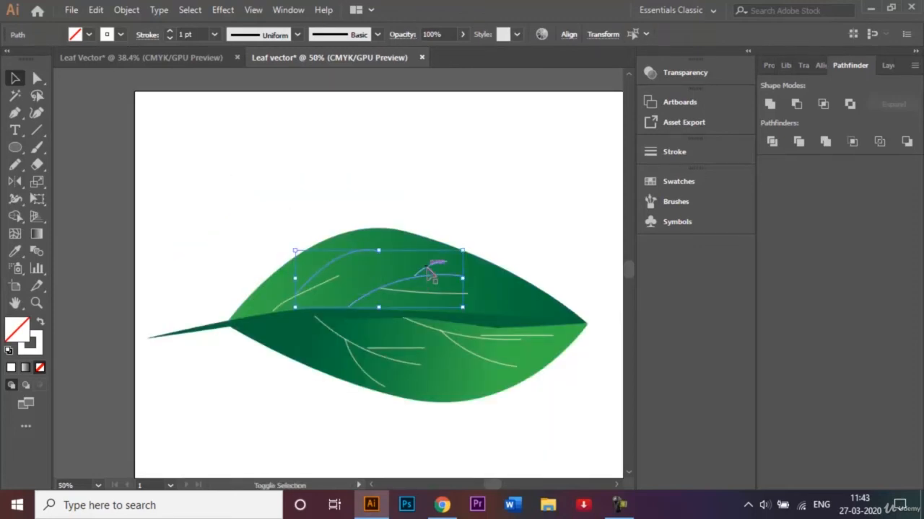
pyautogui.keyDown('shift'); pyautogui.click(435, 294); pyautogui.keyUp('shift')
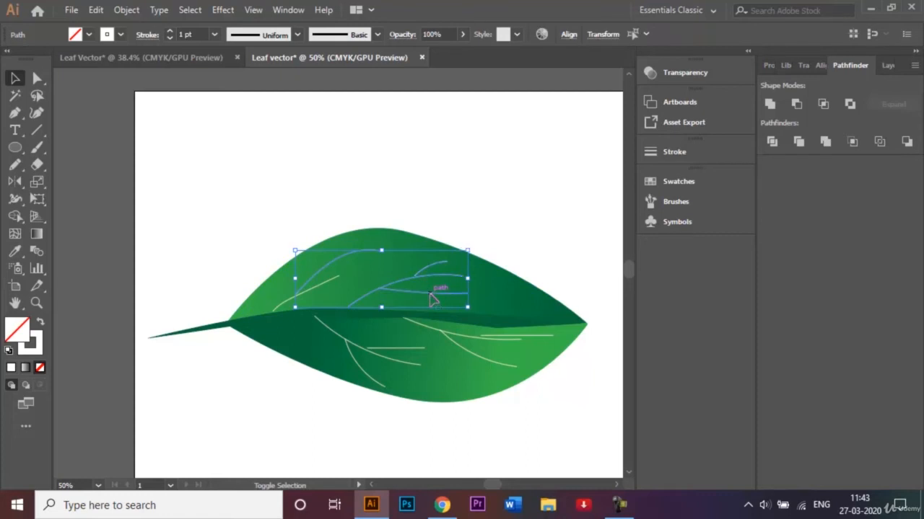
pyautogui.keyDown('shift'); pyautogui.click(322, 285); pyautogui.keyUp('shift')
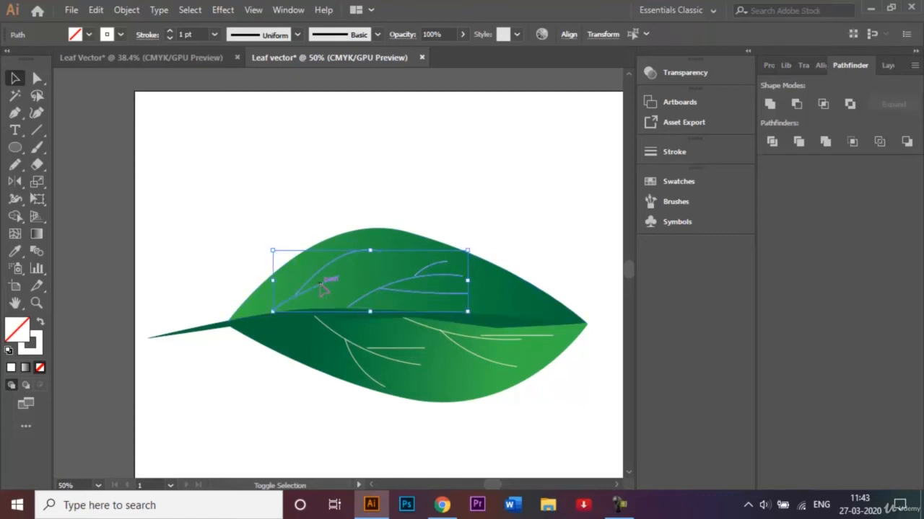
pyautogui.keyDown('shift'); pyautogui.click(336, 339); pyautogui.keyUp('shift')
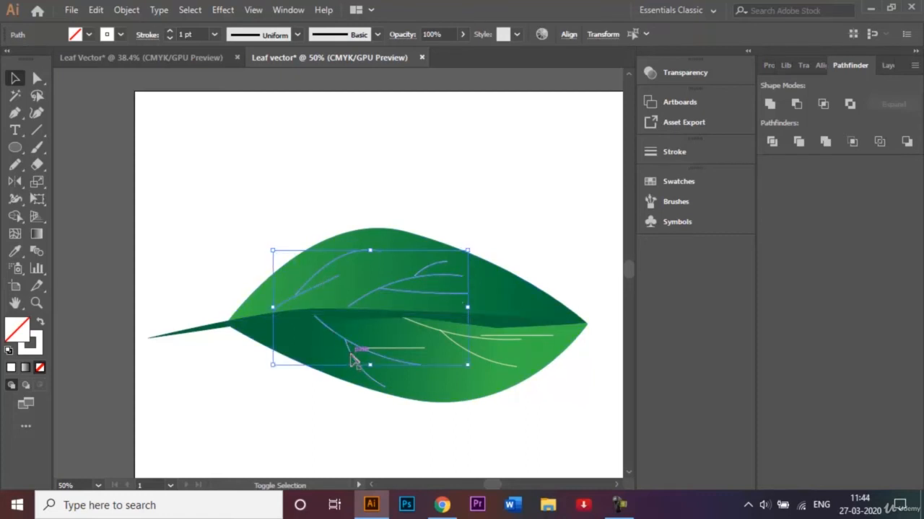
pyautogui.keyDown('shift'); pyautogui.click(358, 358); pyautogui.keyUp('shift')
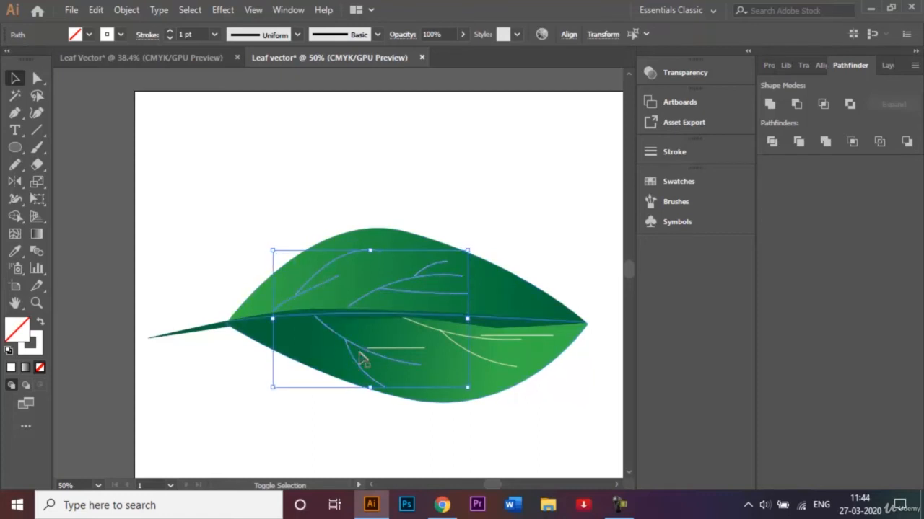
pyautogui.keyDown('shift'); pyautogui.click(455, 346); pyautogui.keyUp('shift')
pyautogui.keyDown('shift'); pyautogui.click(491, 336); pyautogui.keyUp('shift')
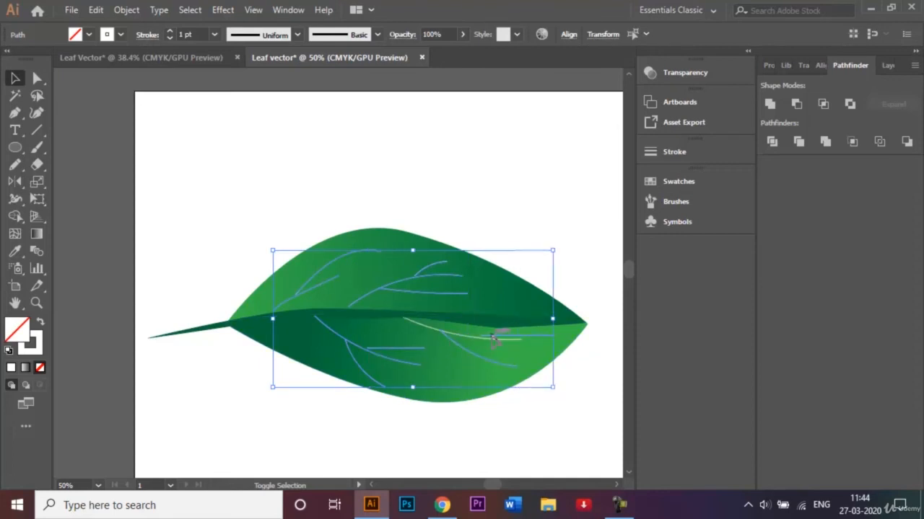
pyautogui.click(212, 34)
pyautogui.click(243, 145)
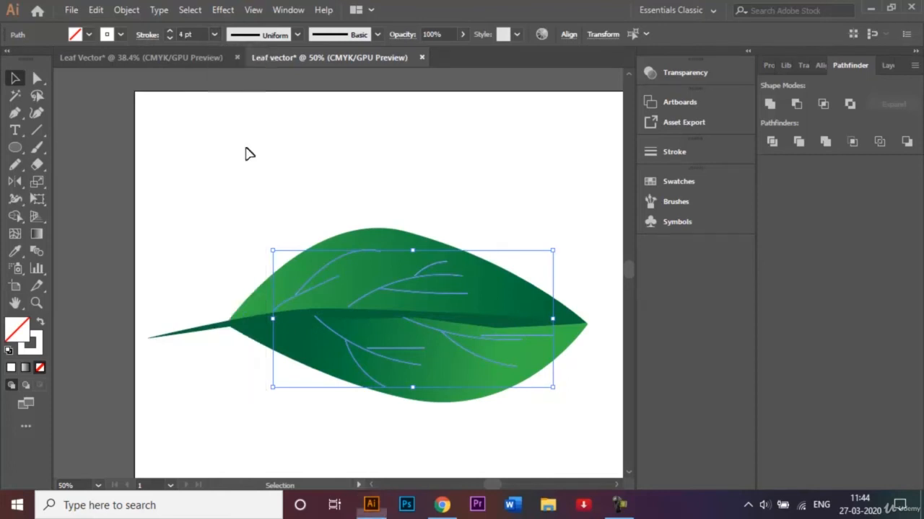
# Step: Give the selected veins the triangular tapered width profile and 50% opacity, and deselect them
pyautogui.click(301, 38)
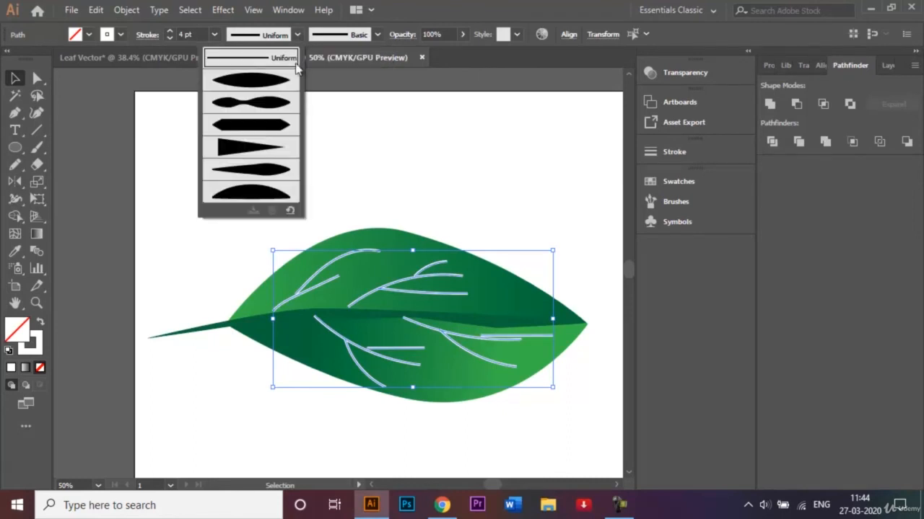
pyautogui.click(272, 157)
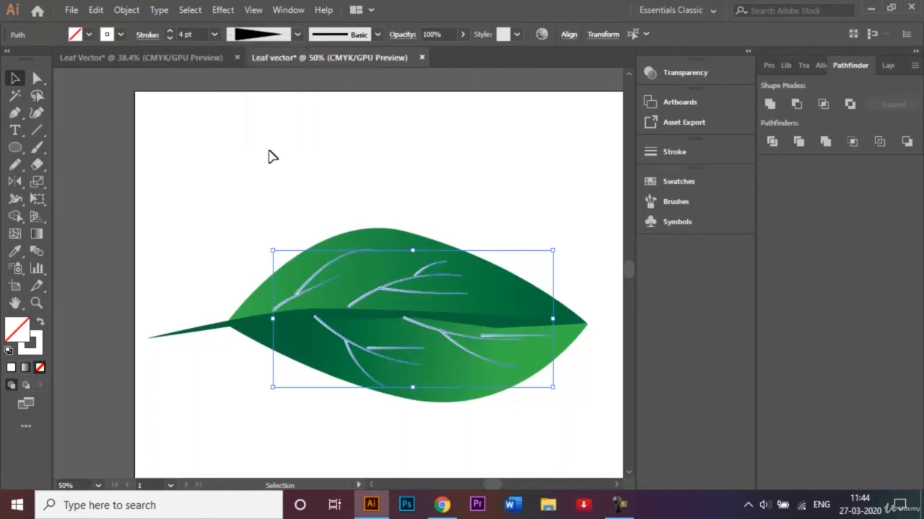
pyautogui.click(431, 33)
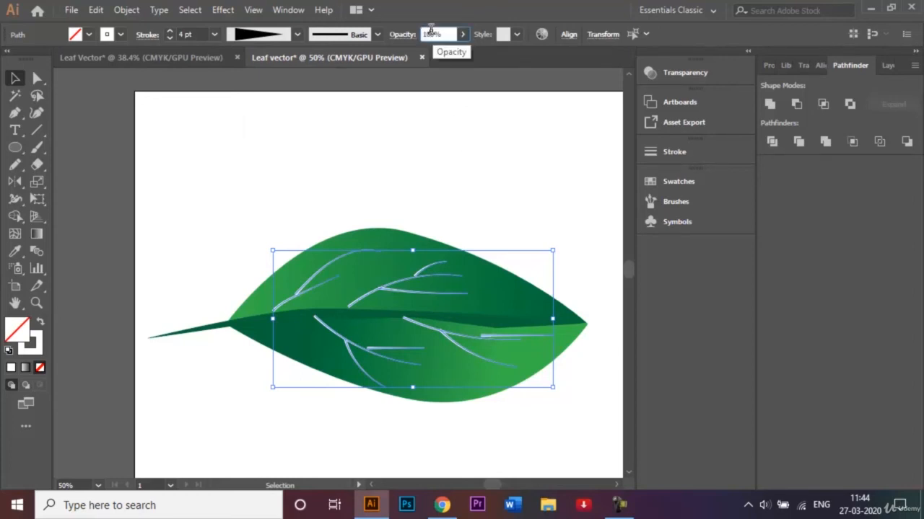
pyautogui.write('50%')
pyautogui.press('Return')
pyautogui.click(526, 163)
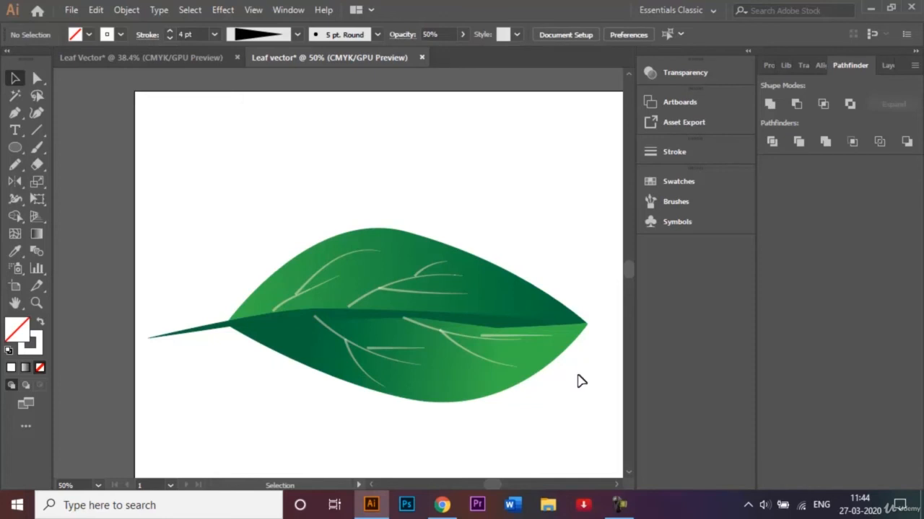
# Step: Apply a Multiply drop shadow to the lower leaf half with 75% opacity, 7 px X and Y offsets and 5 px blur
pyautogui.click(553, 366)
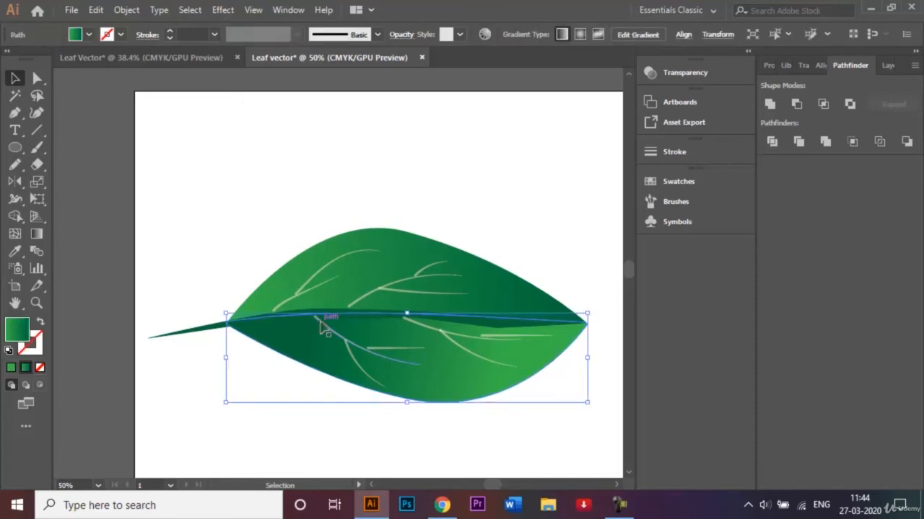
pyautogui.click(222, 11)
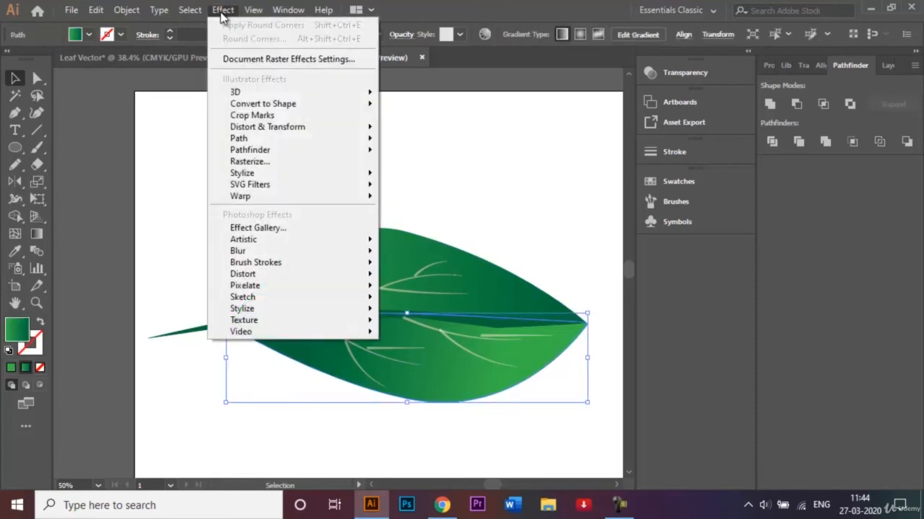
pyautogui.moveTo(345, 177)
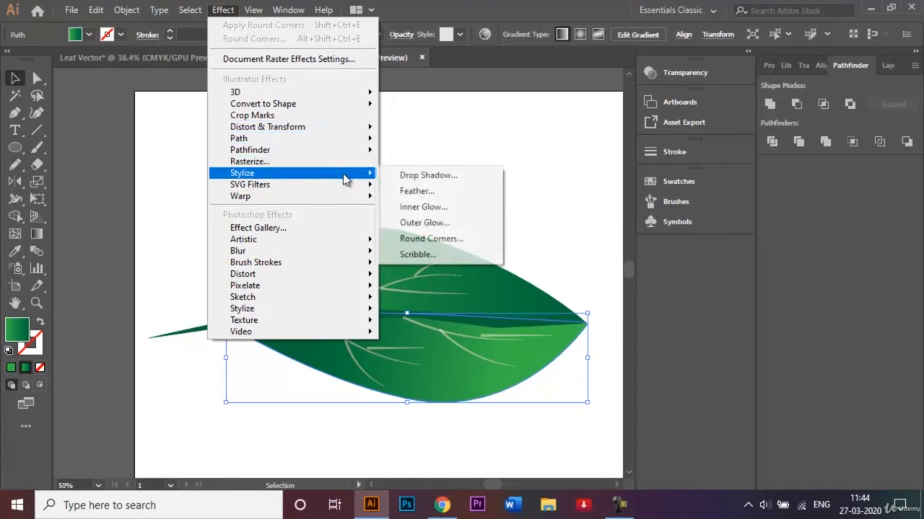
pyautogui.click(411, 175)
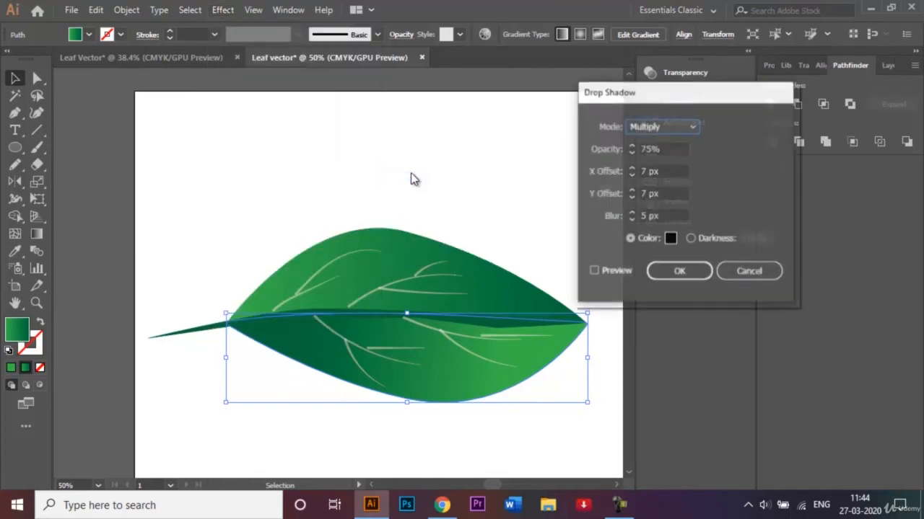
pyautogui.click(675, 274)
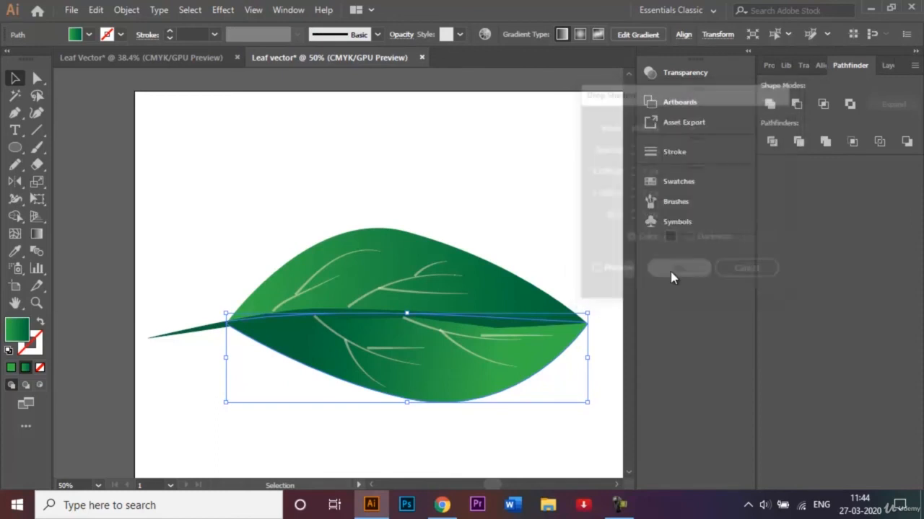
pyautogui.click(531, 202)
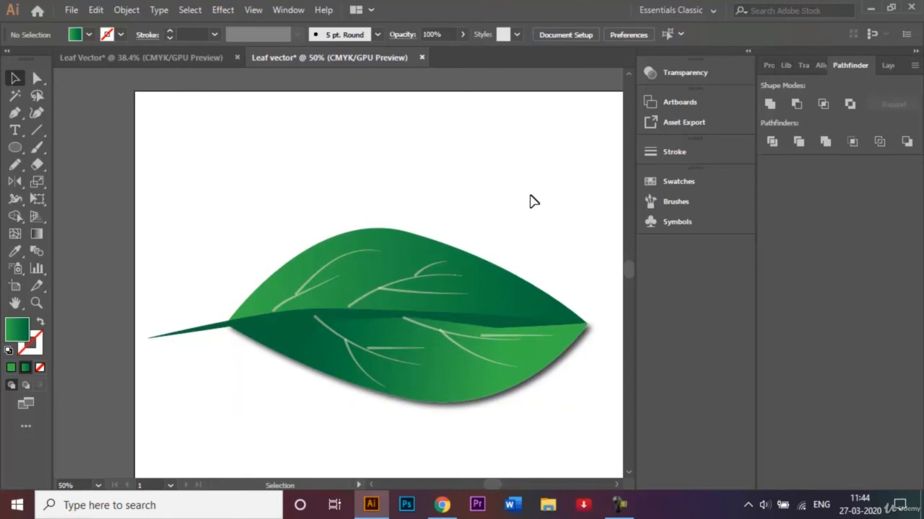
pyautogui.hotkey('ctrl', '0')
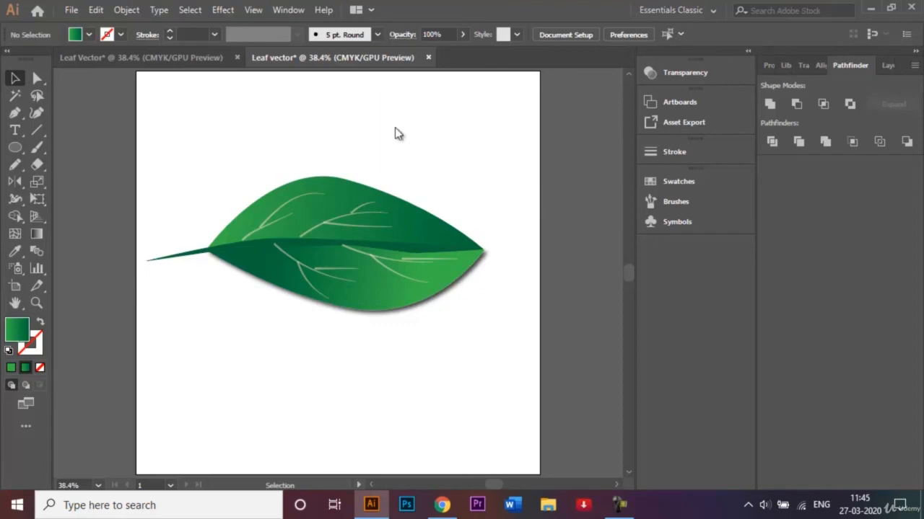
# Step: Save the document as Leaf vector.ai in Adobe Illustrator format, accepting the Illustrator CC version options
pyautogui.click(72, 10)
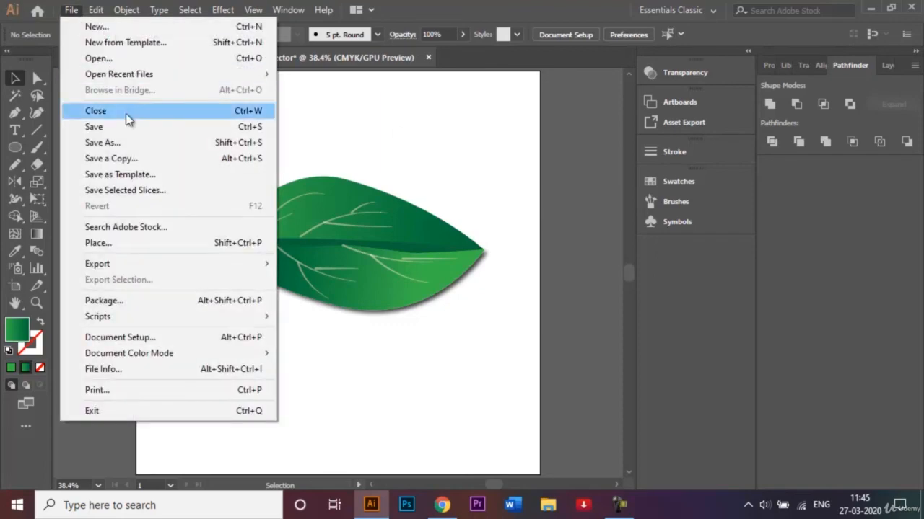
pyautogui.click(137, 143)
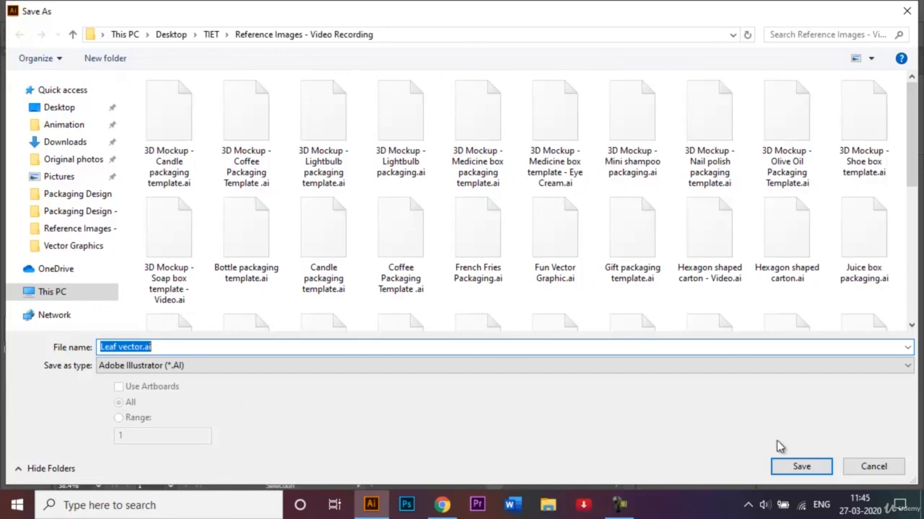
pyautogui.click(807, 466)
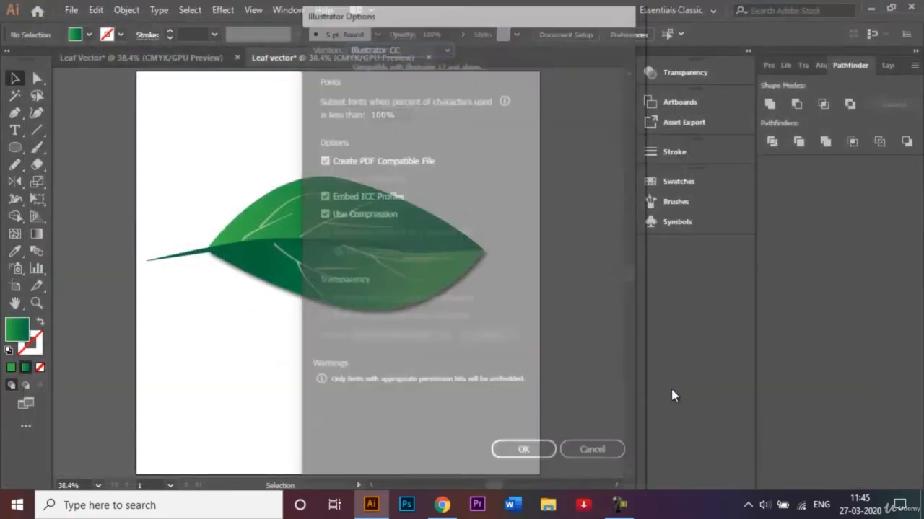
pyautogui.click(525, 454)
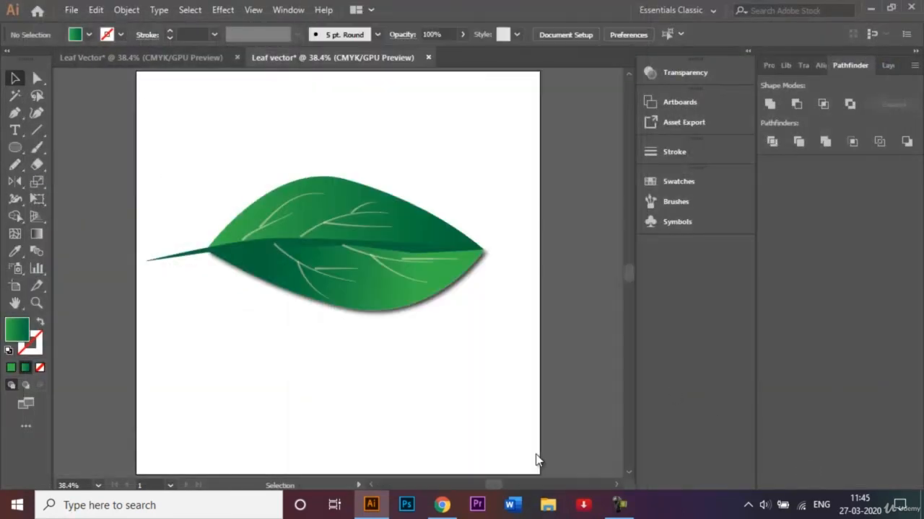